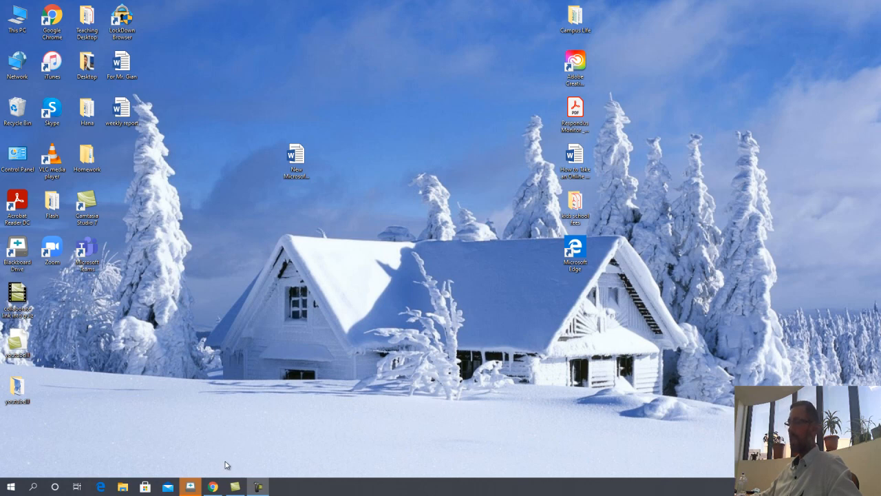
# Step: Go into Pre-Beginner Comm Skills_103 and launch its Blackboard Collaborate Ultra sessions tool
pyautogui.click(214, 487)
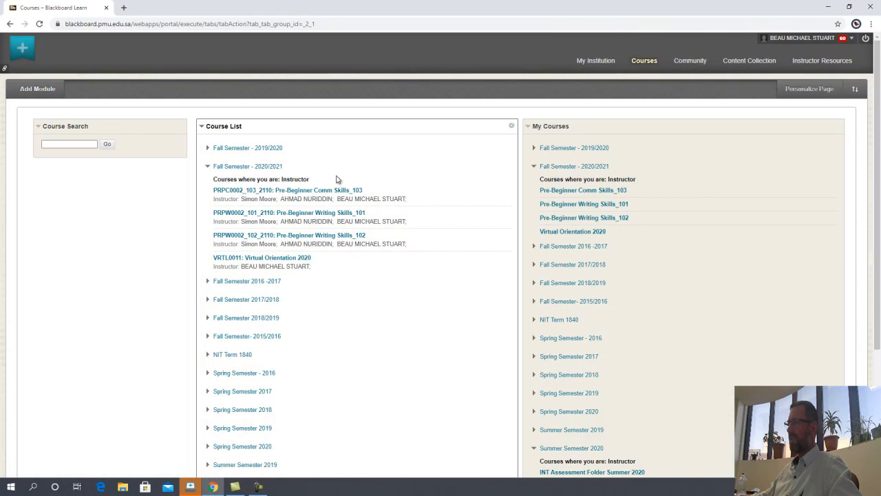
pyautogui.click(354, 193)
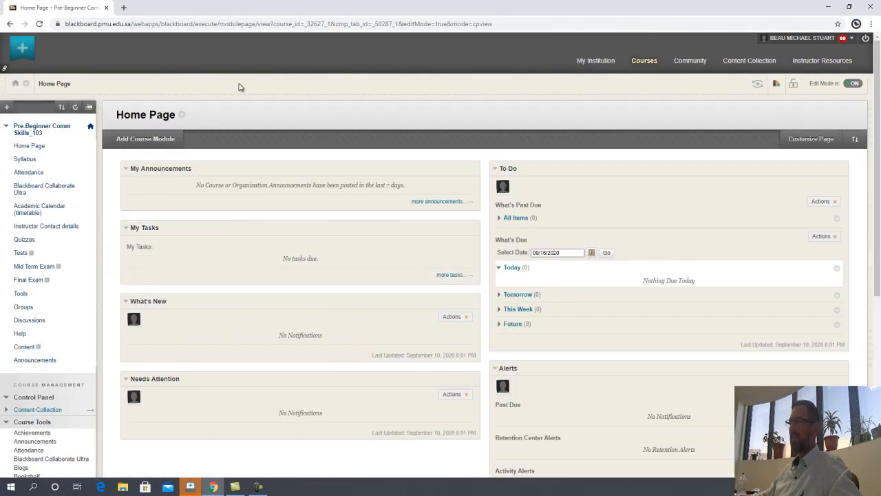
pyautogui.click(68, 190)
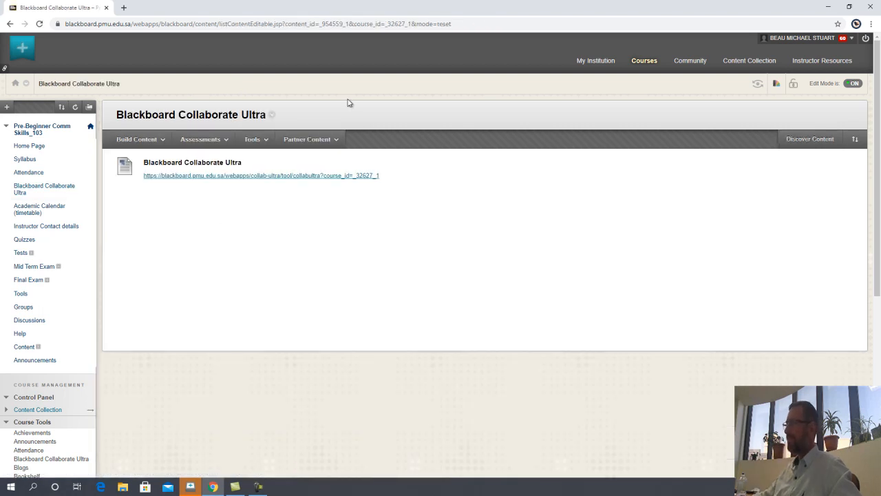
pyautogui.click(297, 178)
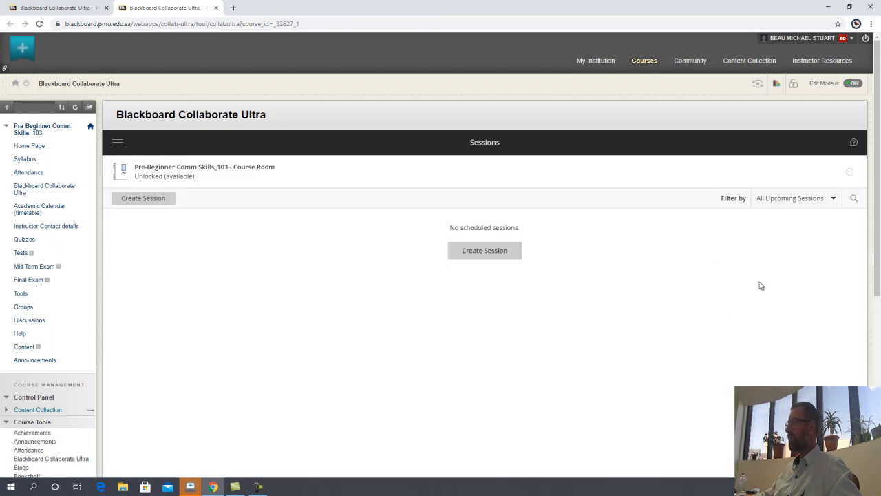
# Step: Start a new session named 'Questions During Quiz' with guest access enabled as Participant
pyautogui.click(500, 253)
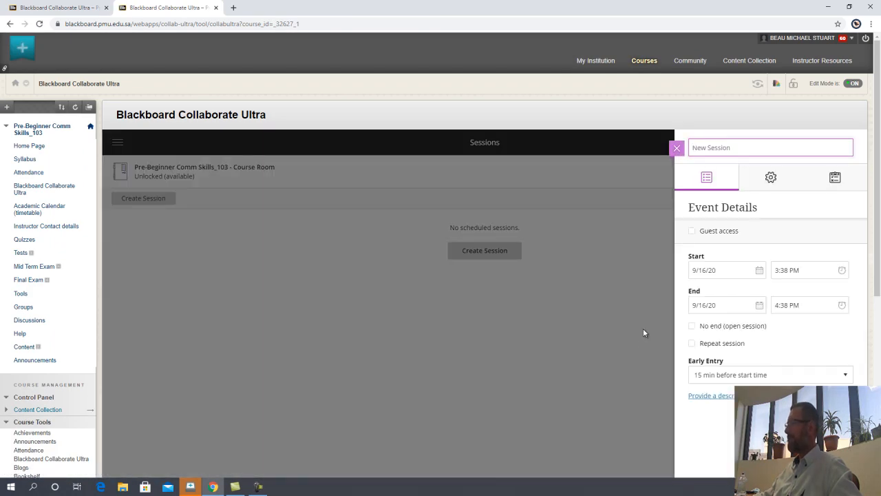
pyautogui.write('Que')
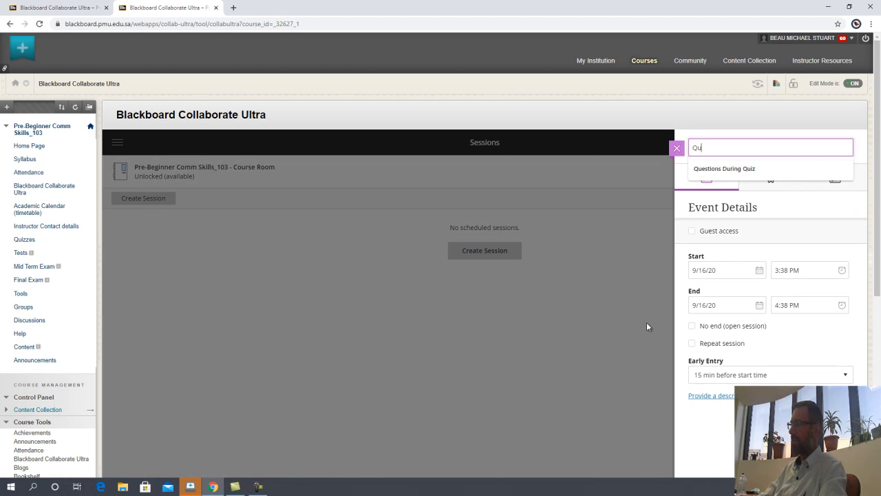
pyautogui.press('Down')
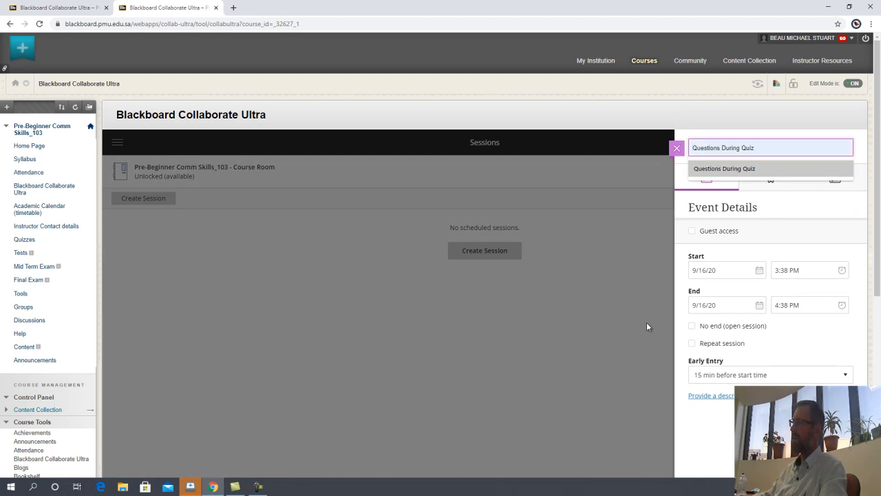
pyautogui.click(746, 169)
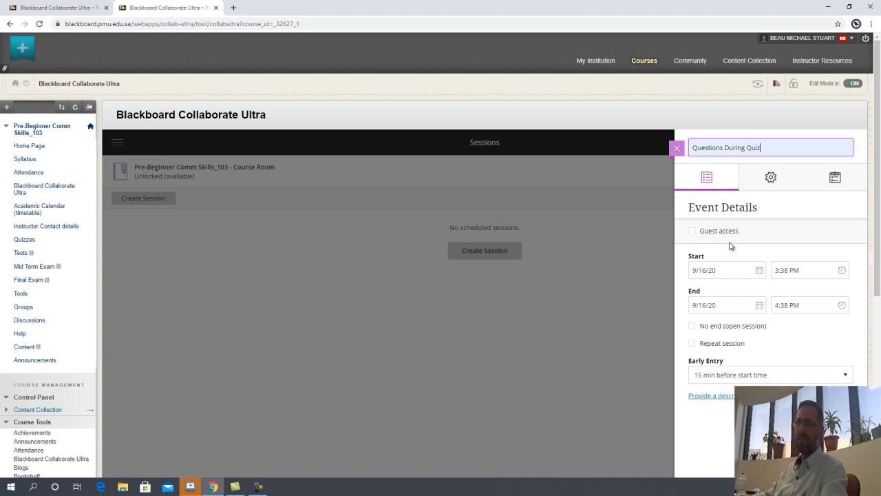
pyautogui.click(692, 232)
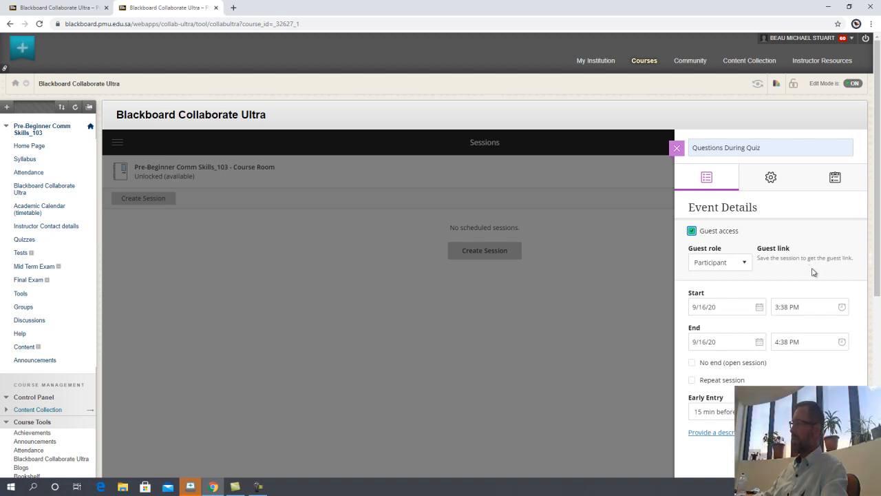
pyautogui.scroll(-3, 808, 294)
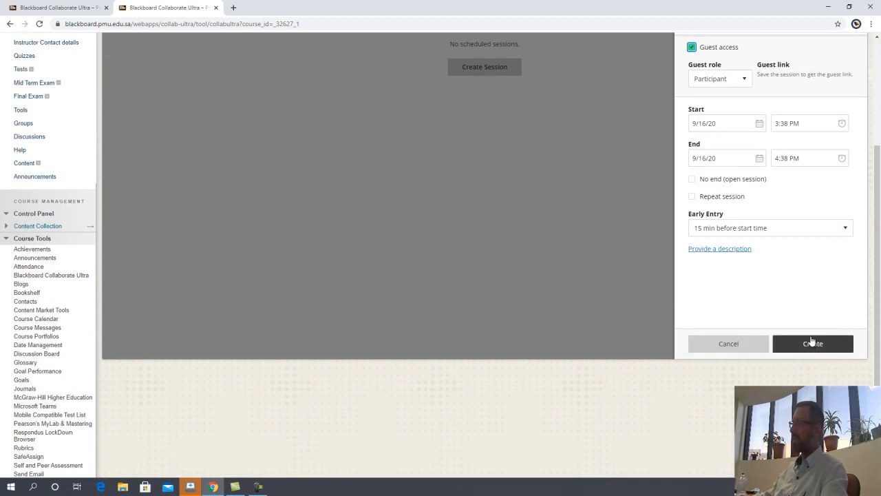
pyautogui.scroll(1, 810, 297)
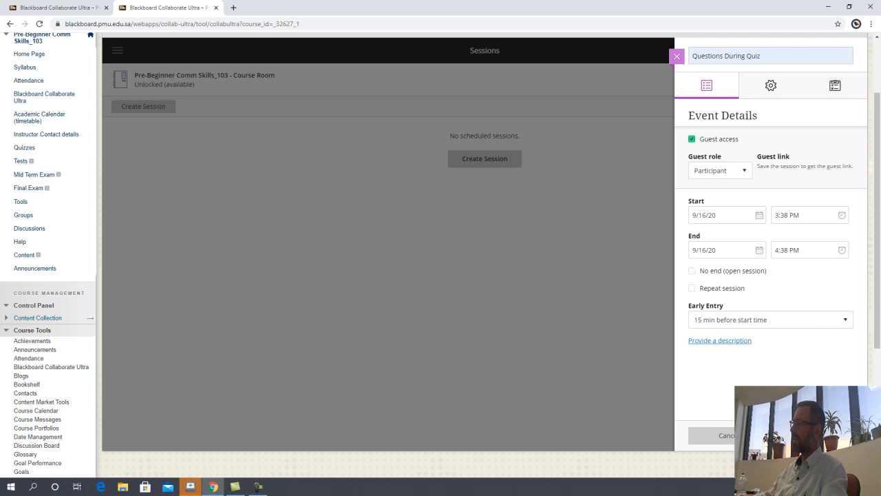
# Step: Create the Questions During Quiz session, copy its guest link, and close Event Details
pyautogui.click(812, 436)
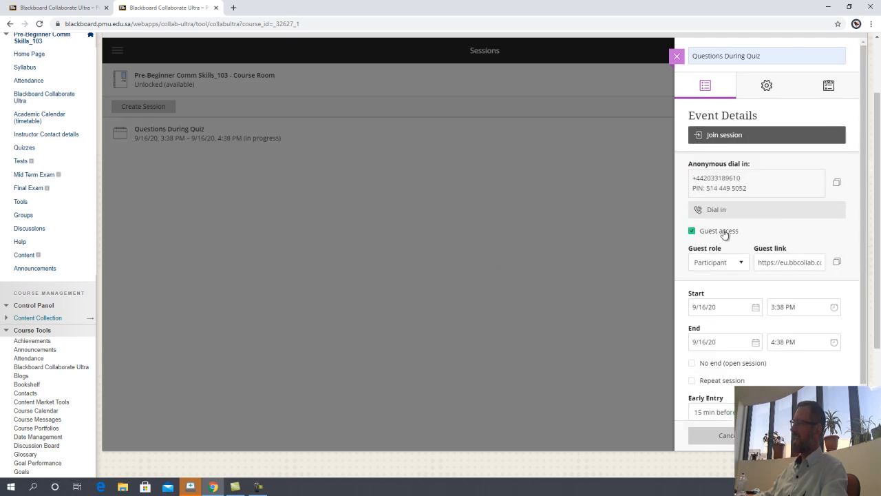
pyautogui.click(837, 263)
pyautogui.click(838, 264)
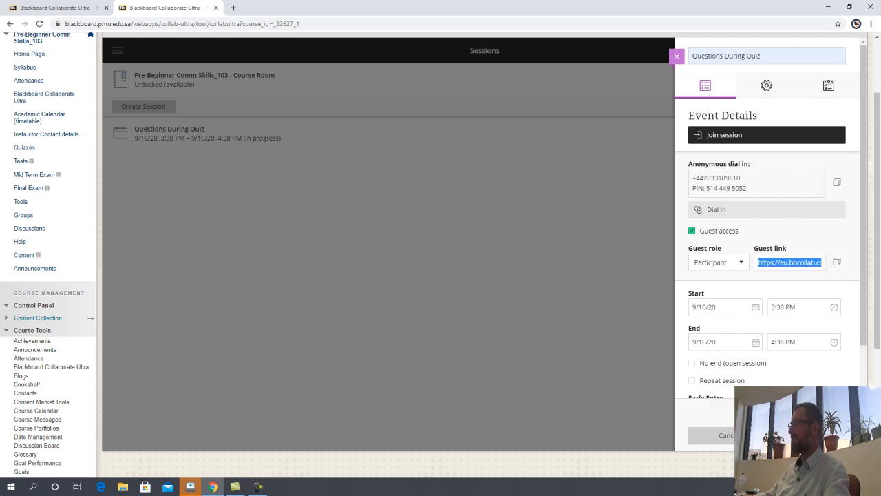
pyautogui.click(681, 58)
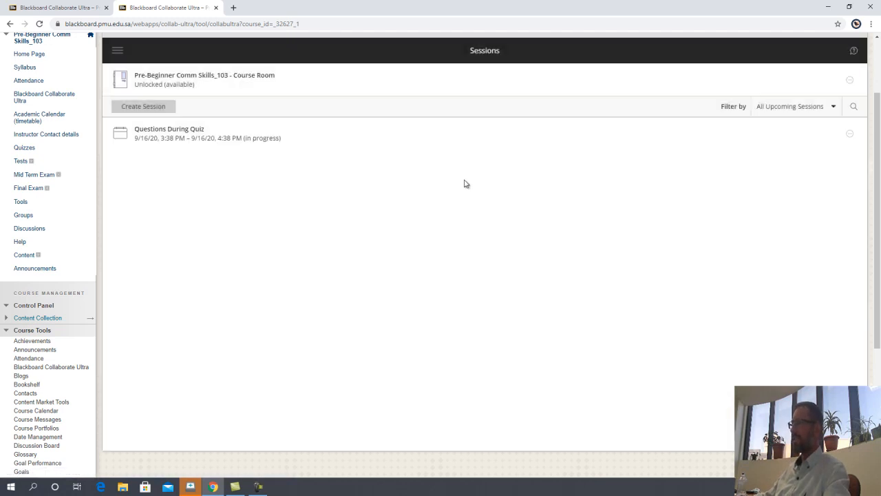
# Step: Navigate to Course Tools > Tests, Surveys, and Pools > Tests, cancelling out of Import Test
pyautogui.scroll(2, 205, 210)
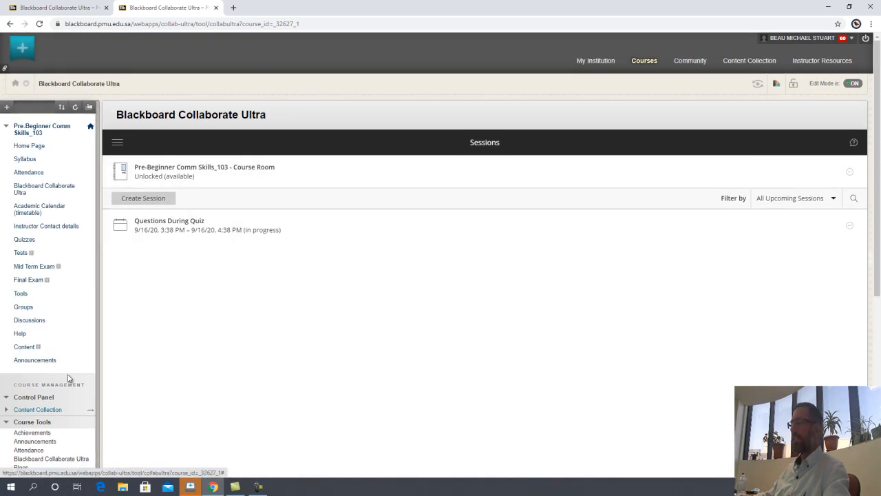
pyautogui.scroll(-3, 64, 405)
pyautogui.click(48, 239)
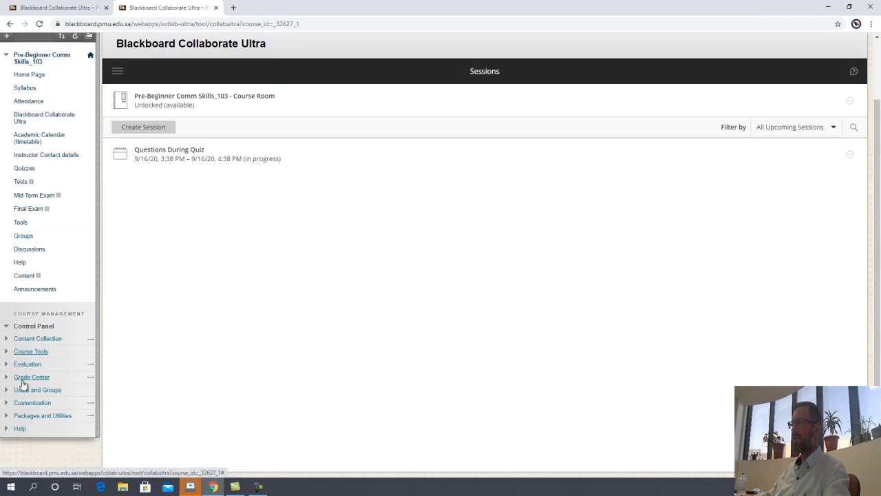
pyautogui.click(41, 353)
pyautogui.scroll(-3, 43, 354)
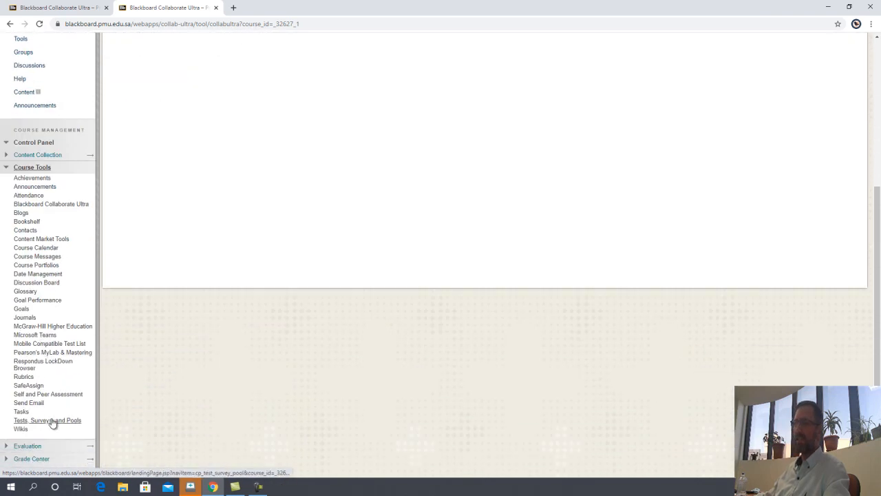
pyautogui.scroll(-1, 62, 421)
pyautogui.click(71, 378)
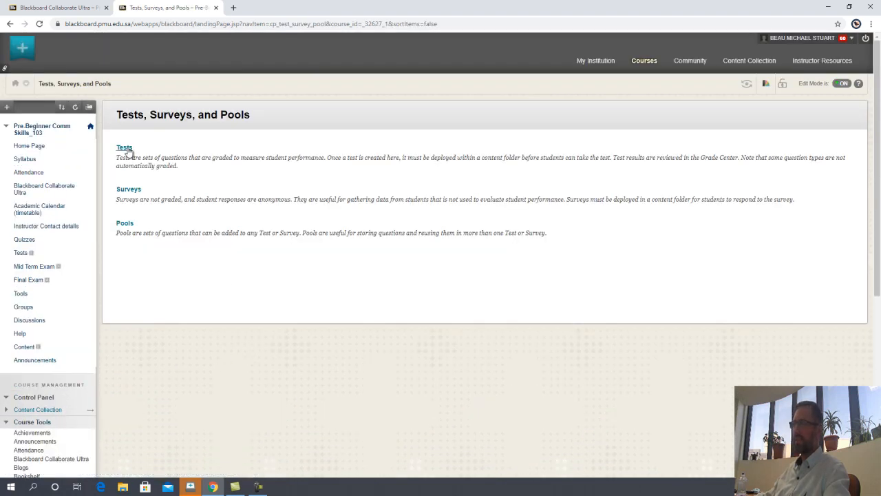
pyautogui.click(126, 149)
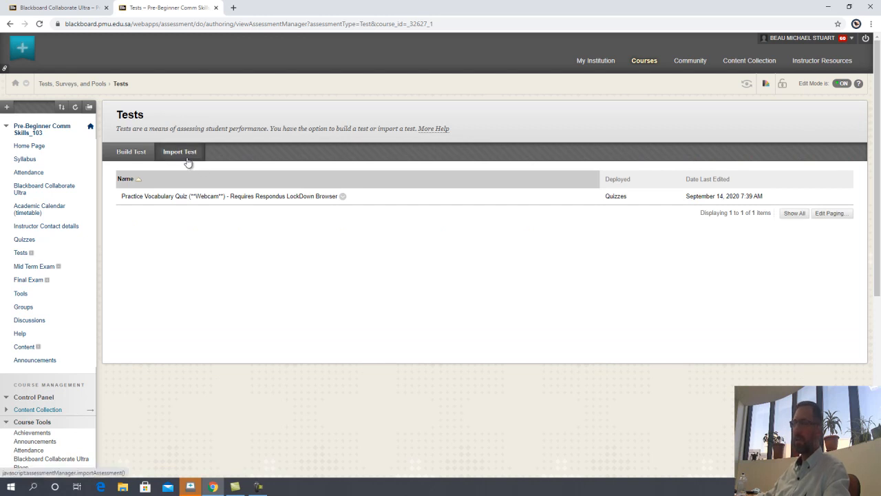
pyautogui.click(188, 152)
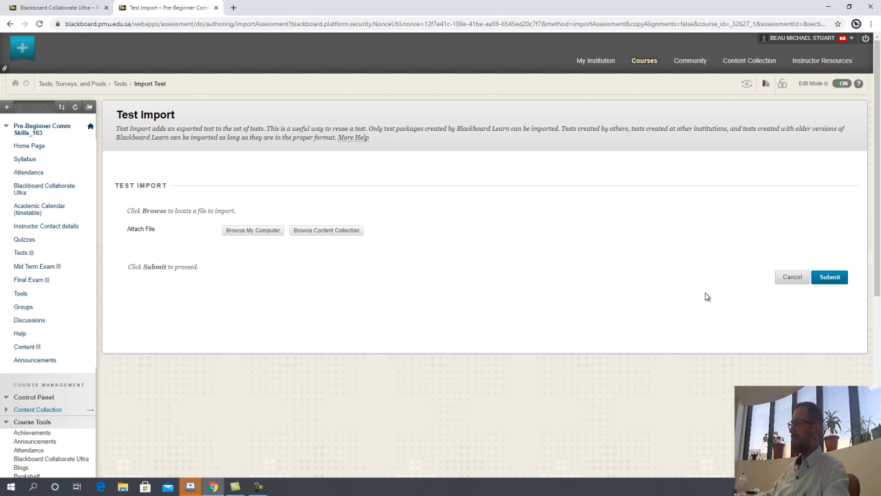
pyautogui.click(793, 277)
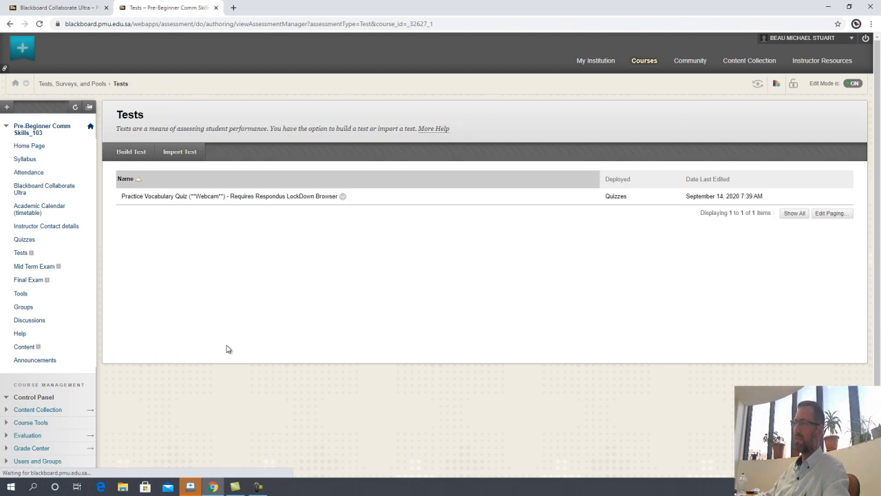
# Step: Start a new test and name it PRACTICE QUIZ
pyautogui.click(130, 151)
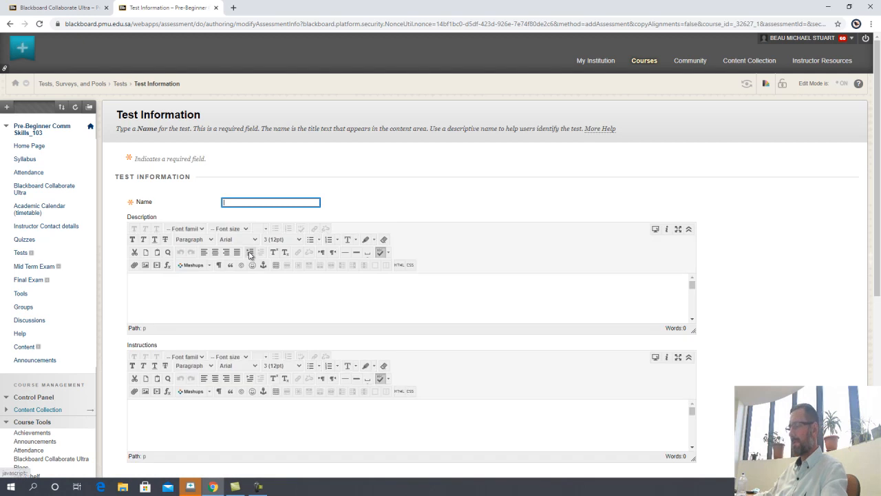
pyautogui.write('Panic Buying Pt 2 MATCH')
pyautogui.press('Down')
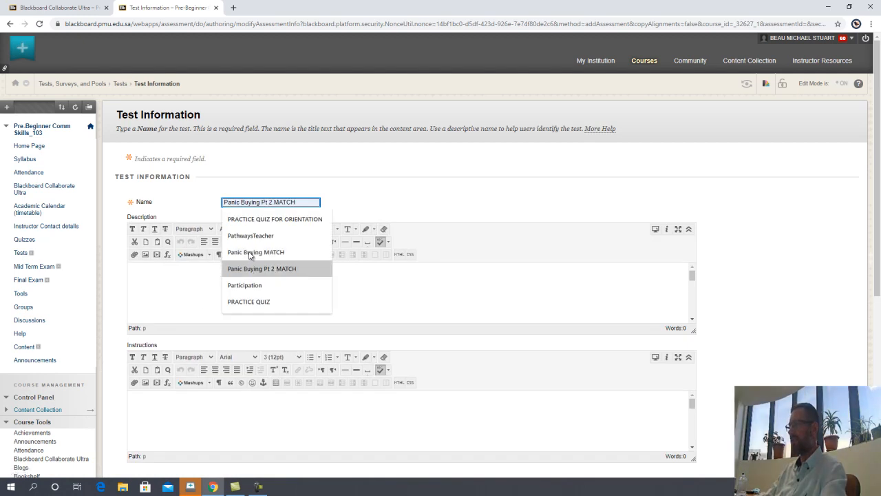
pyautogui.press('Up')
pyautogui.press('Up')
pyautogui.press('Up')
pyautogui.press('BackSpace')
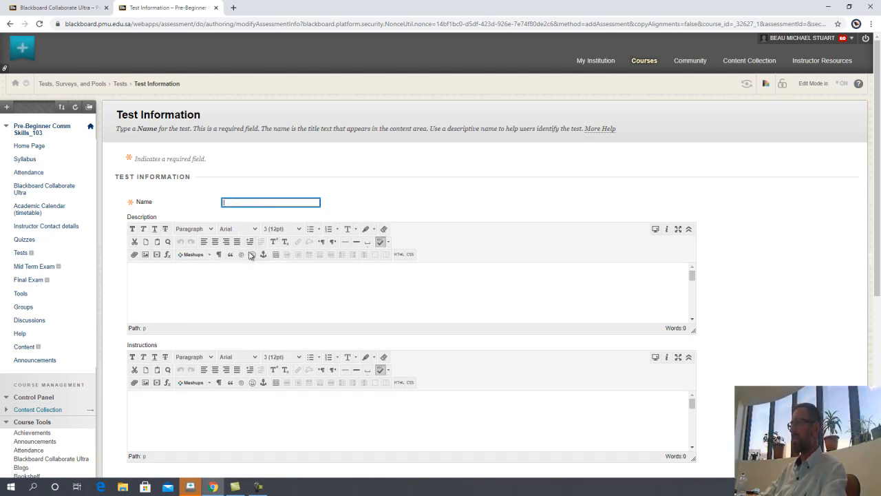
pyautogui.write('Pra')
pyautogui.press('Down')
pyautogui.press('Return')
pyautogui.press('BackSpace')
pyautogui.press('BackSpace')
pyautogui.press('BackSpace')
pyautogui.press('BackSpace')
pyautogui.press('BackSpace')
pyautogui.press('BackSpace')
pyautogui.press('BackSpace')
pyautogui.press('BackSpace')
pyautogui.press('BackSpace')
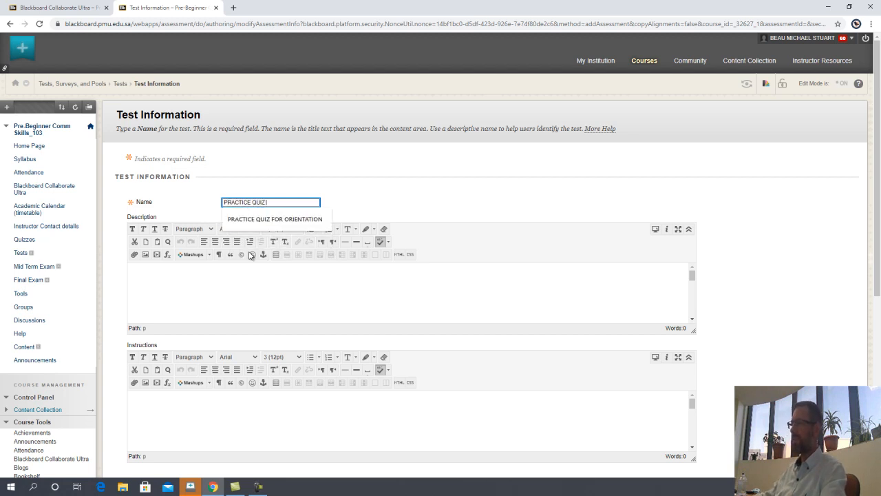
pyautogui.click(351, 204)
# Step: Paste the Collaborate guest URL into the Description and select the whole URL
pyautogui.click(331, 283)
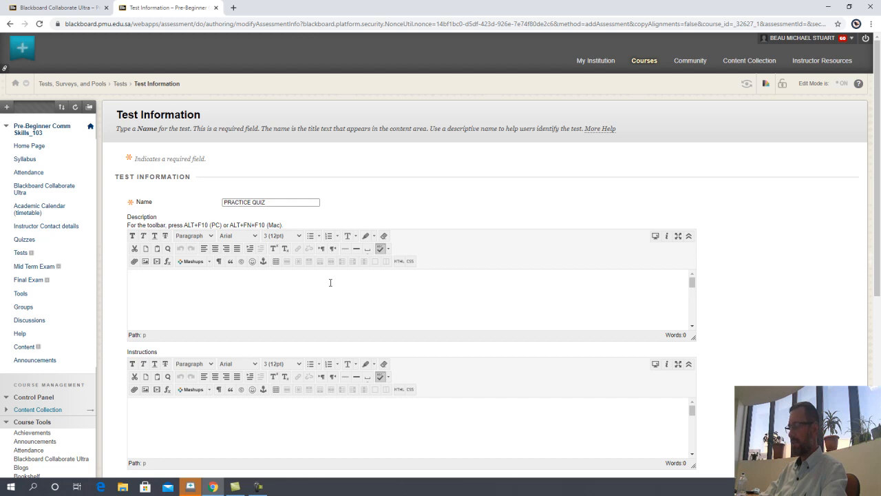
pyautogui.press('BackSpace')
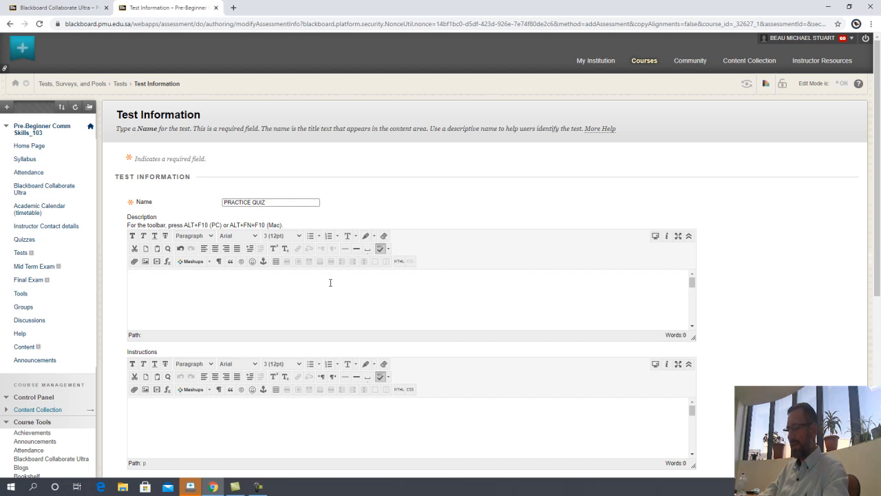
pyautogui.hotkey('ctrl', 'v')
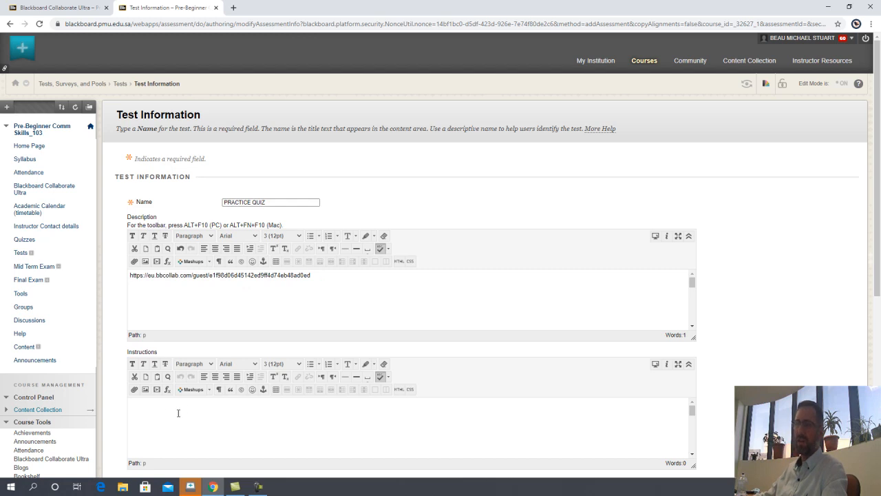
pyautogui.doubleClick(203, 276)
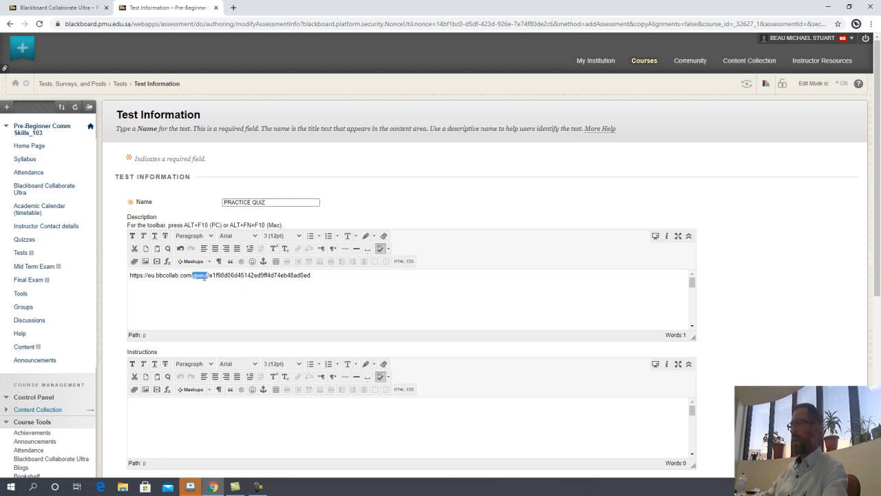
pyautogui.tripleClick(227, 277)
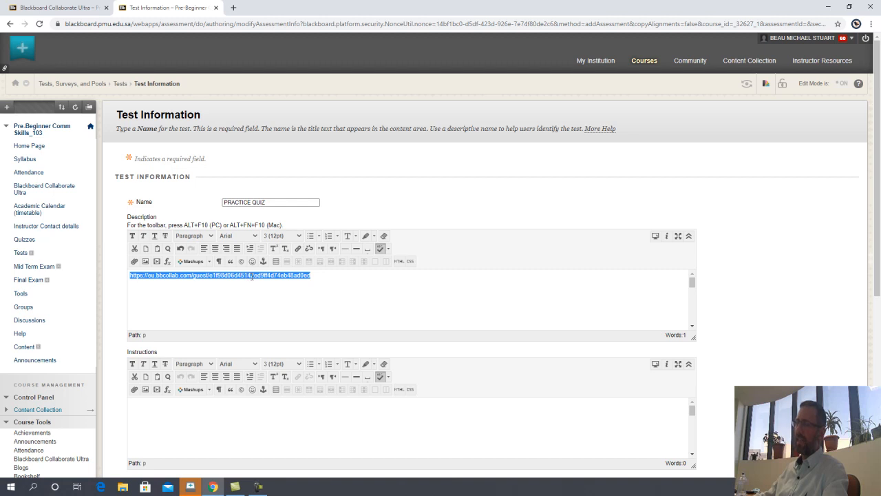
# Step: Link the selected description URL to the guest URL with Target Open in New Window (_blank)
pyautogui.rightClick(252, 279)
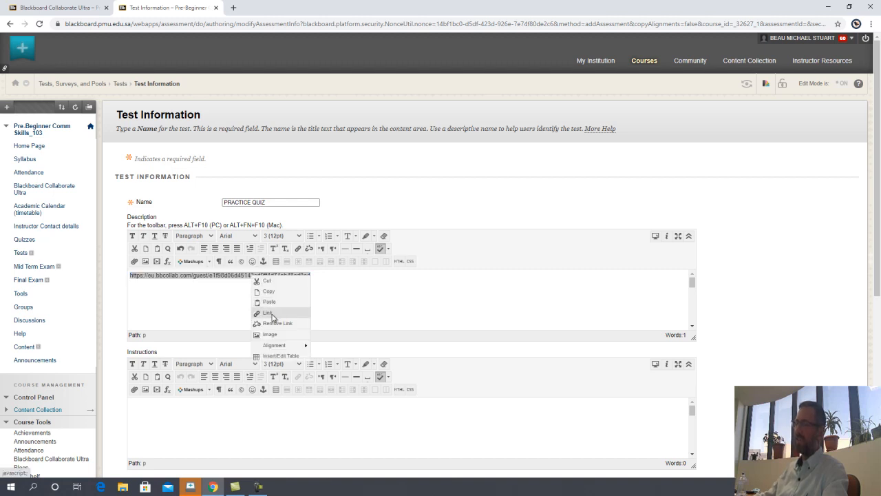
pyautogui.click(268, 313)
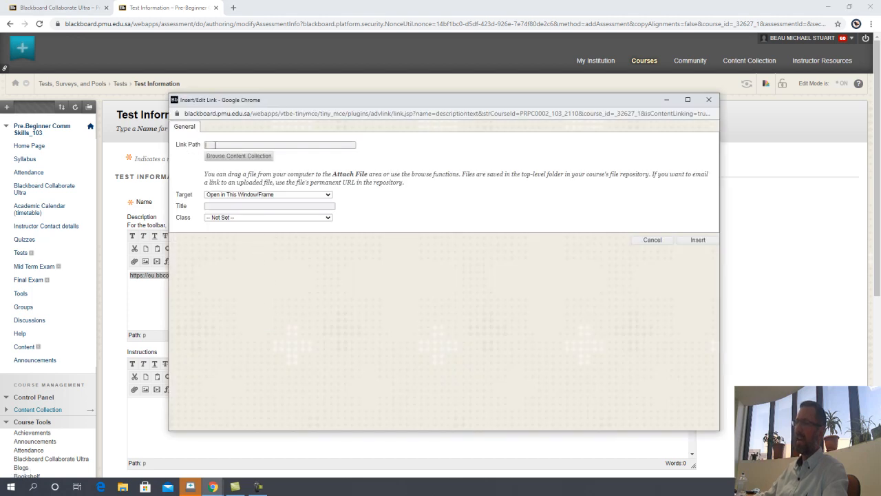
pyautogui.click(215, 145)
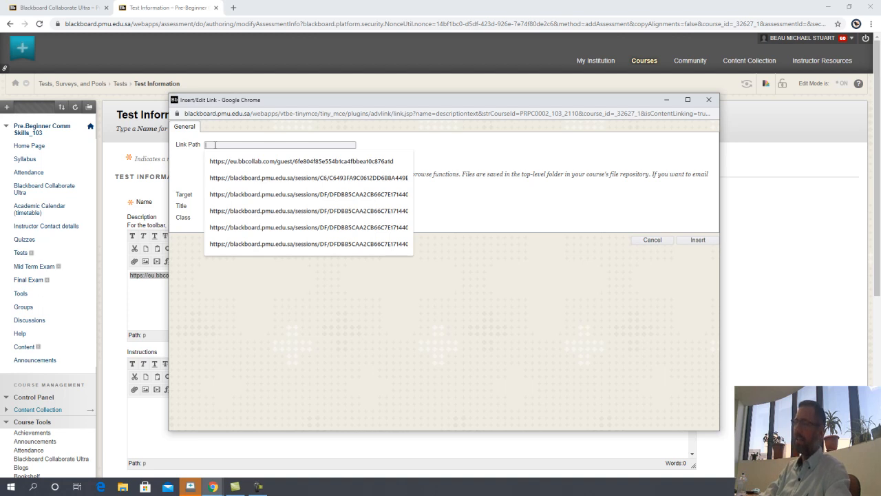
pyautogui.hotkey('ctrl', 'v')
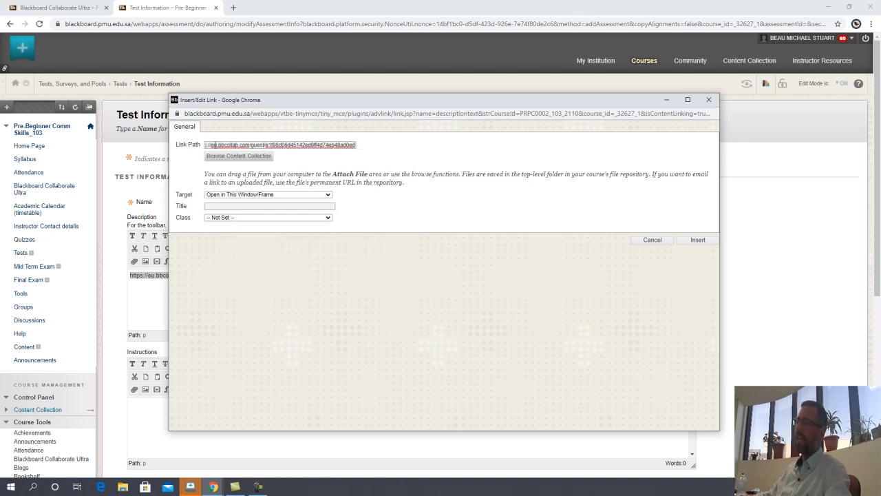
pyautogui.hotkey('ctrl', 'a')
pyautogui.hotkey('ctrl', 'c')
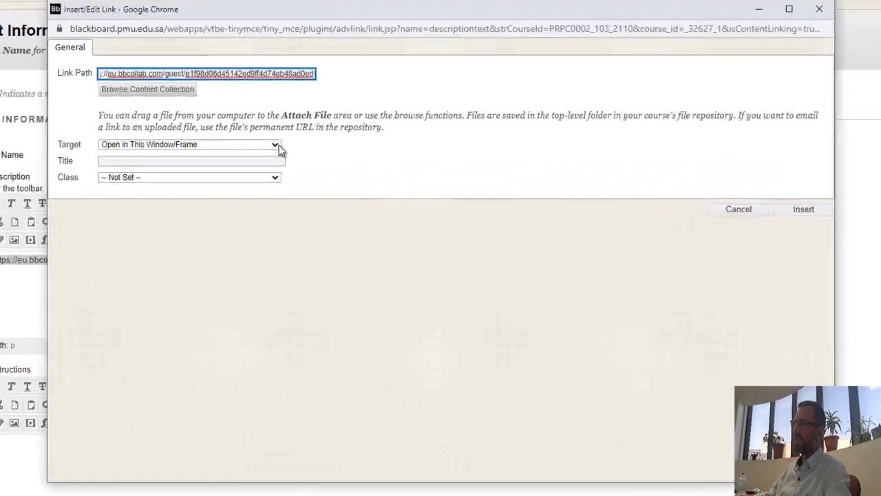
pyautogui.click(330, 195)
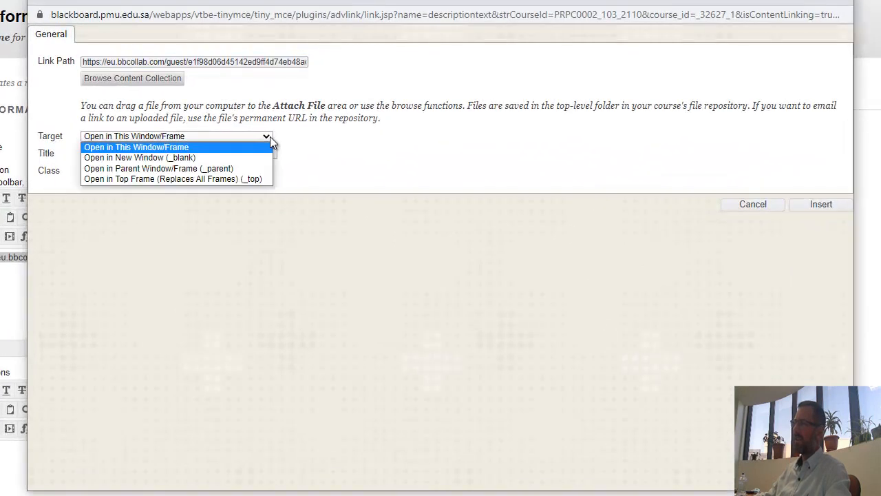
pyautogui.click(231, 158)
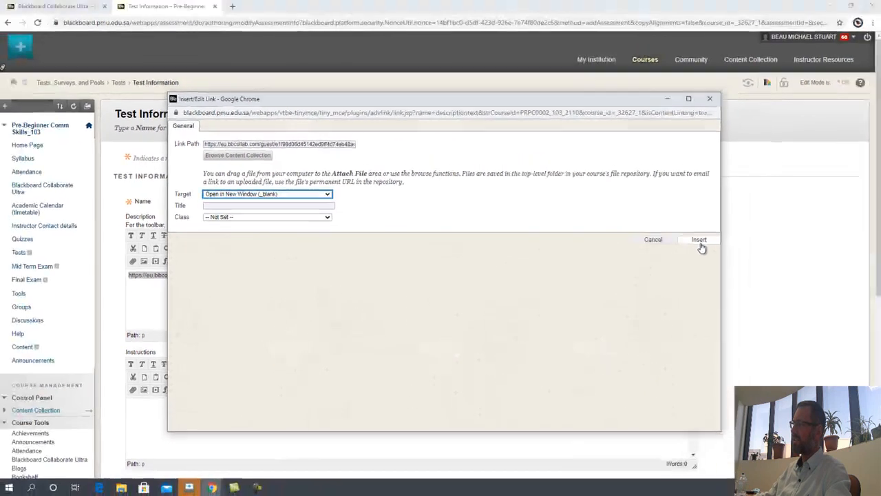
pyautogui.click(700, 241)
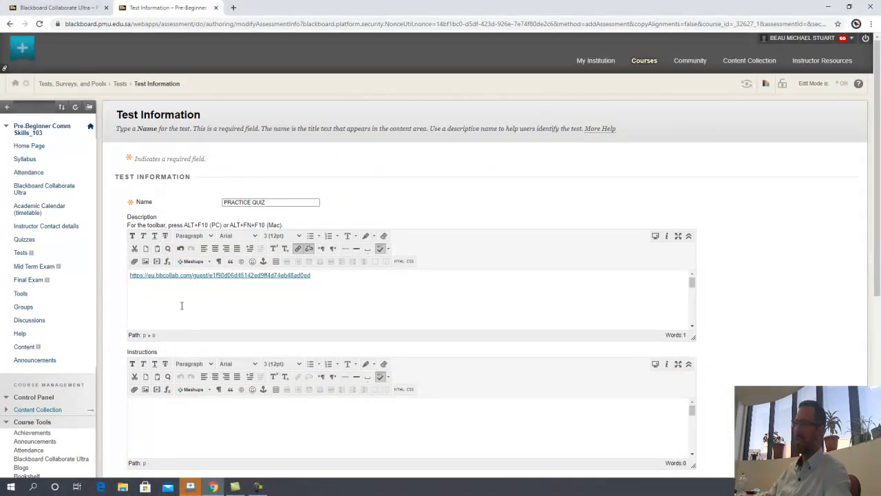
pyautogui.scroll(-2, 278, 294)
# Step: Paste the Collaborate guest URL into the Instructions and select it
pyautogui.click(236, 409)
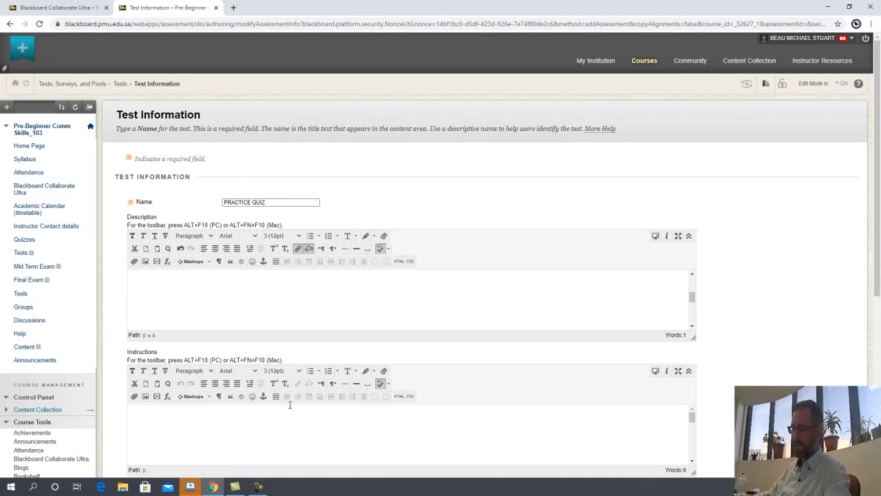
pyautogui.hotkey('ctrl', 'v')
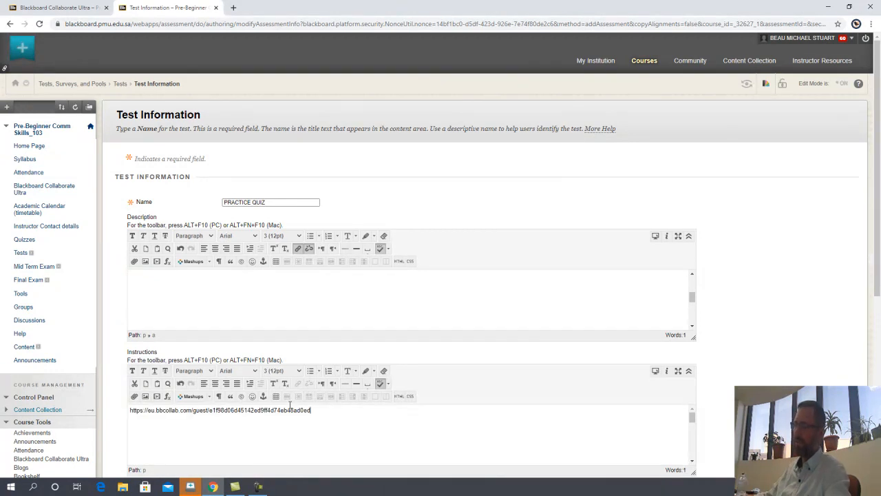
pyautogui.doubleClick(268, 410)
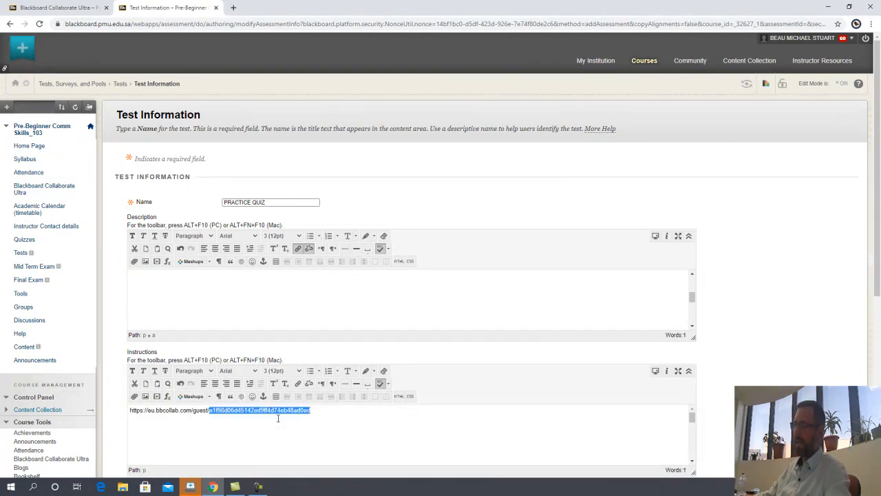
pyautogui.hotkey('ctrl', 'a')
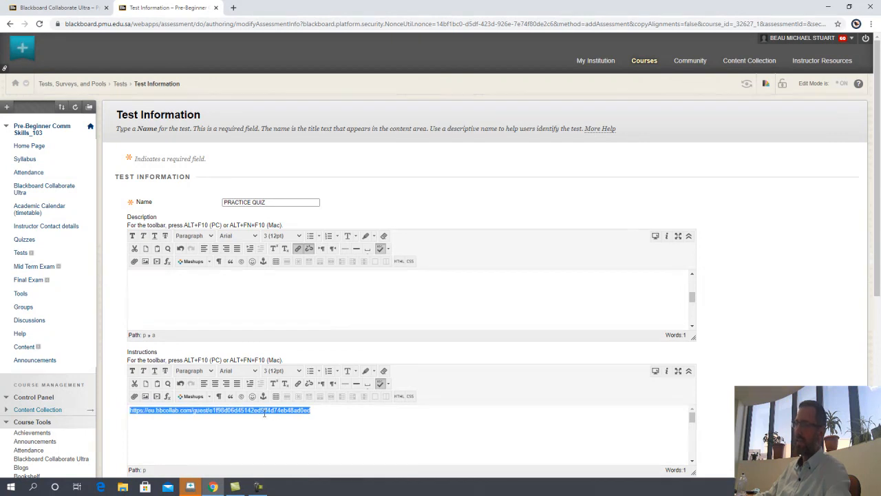
# Step: Turn the Instructions URL into a link to the guest URL opening in a new window (_blank)
pyautogui.rightClick(264, 412)
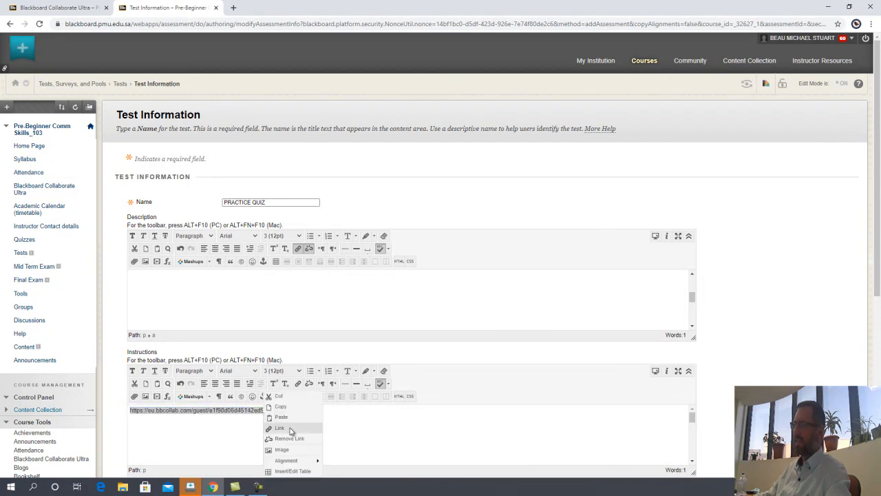
pyautogui.click(285, 430)
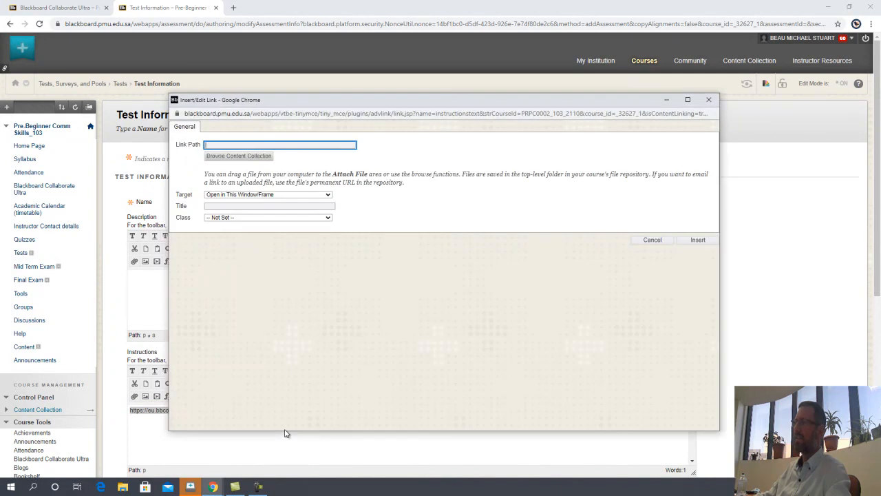
pyautogui.click(215, 145)
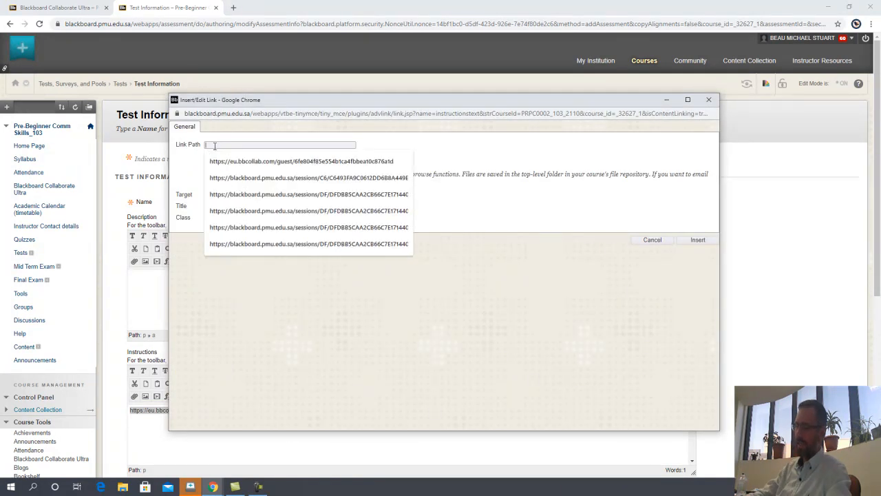
pyautogui.hotkey('ctrl', 'v')
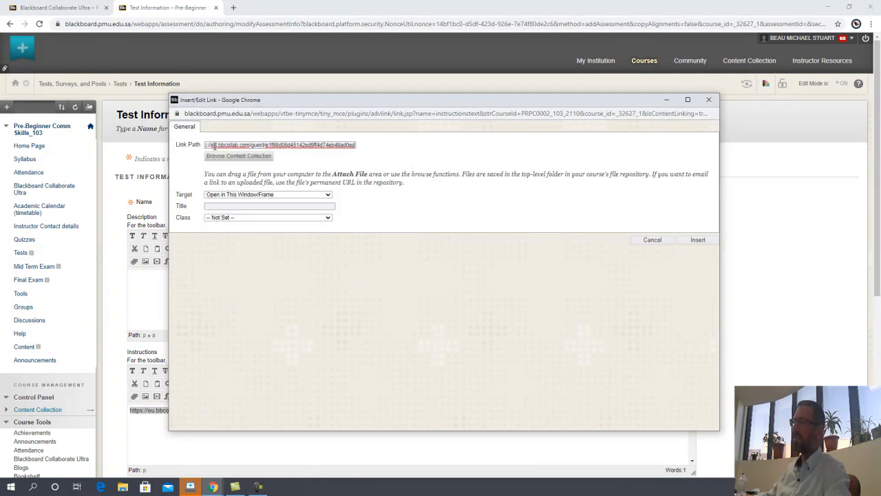
pyautogui.tripleClick(215, 145)
pyautogui.hotkey('ctrl', 'c')
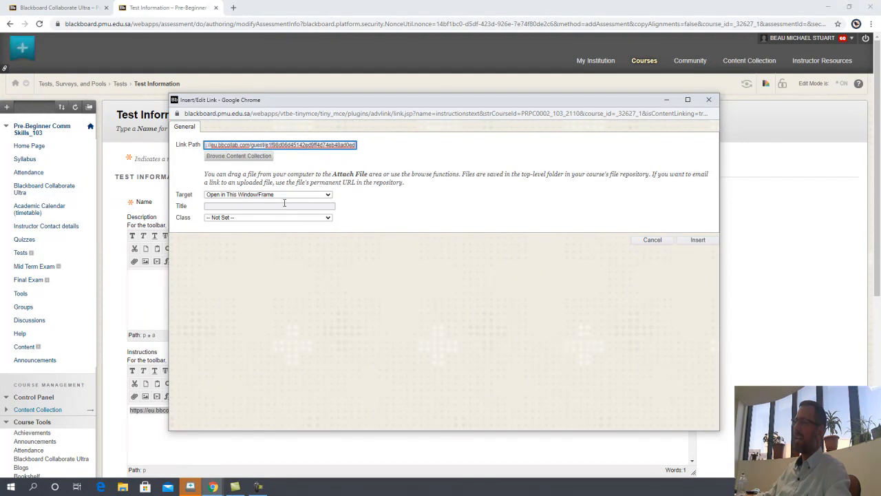
pyautogui.click(330, 195)
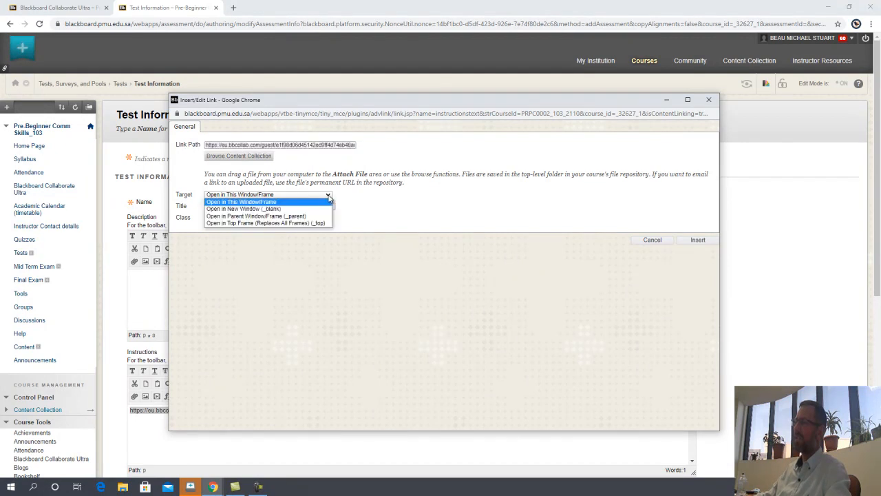
pyautogui.click(310, 211)
pyautogui.click(698, 241)
pyautogui.click(383, 423)
# Step: On a new line under the link, type 'Please click on the link above if you have any questions about the quiz'
pyautogui.press('Return')
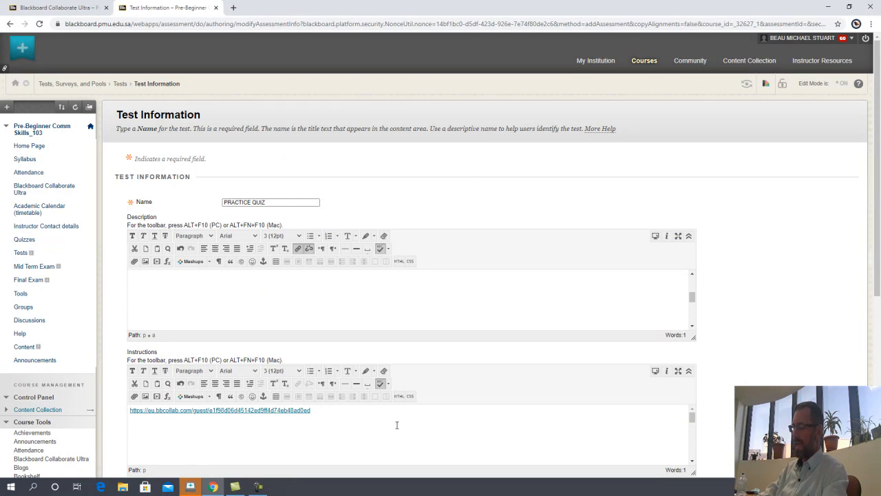
pyautogui.write('Please click on the lin')
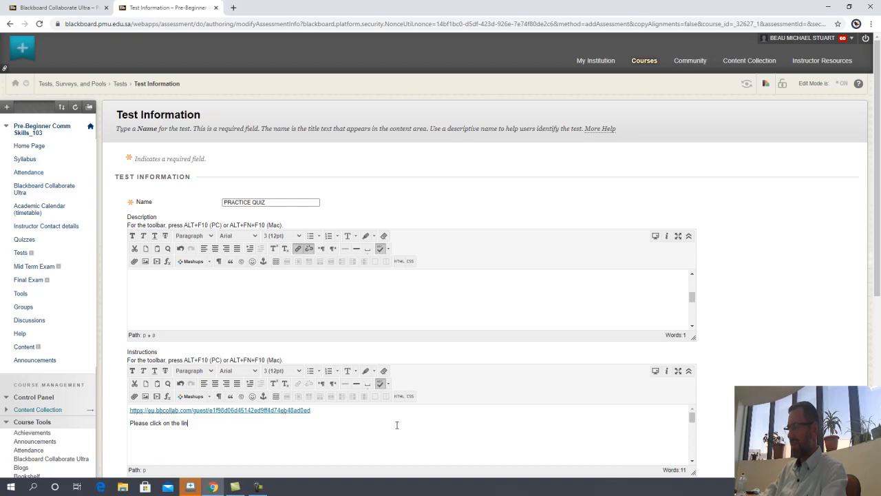
pyautogui.write('k above if you have any questions about the quiz')
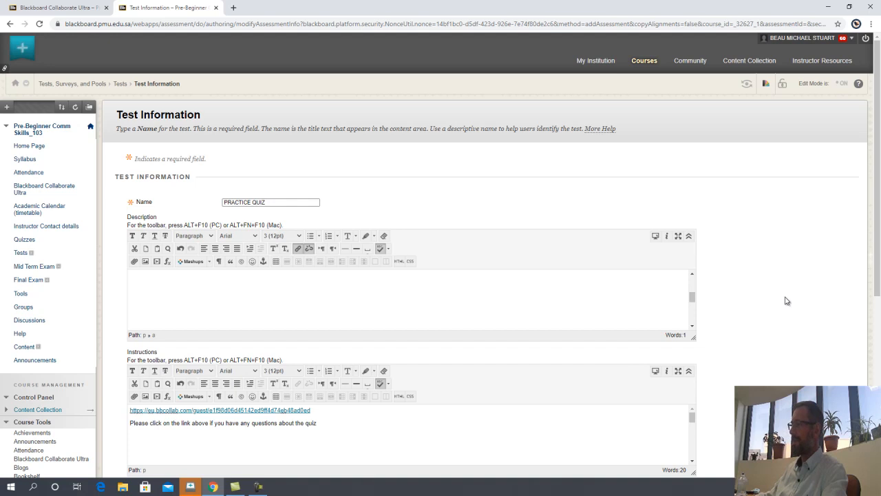
pyautogui.scroll(-3, 788, 301)
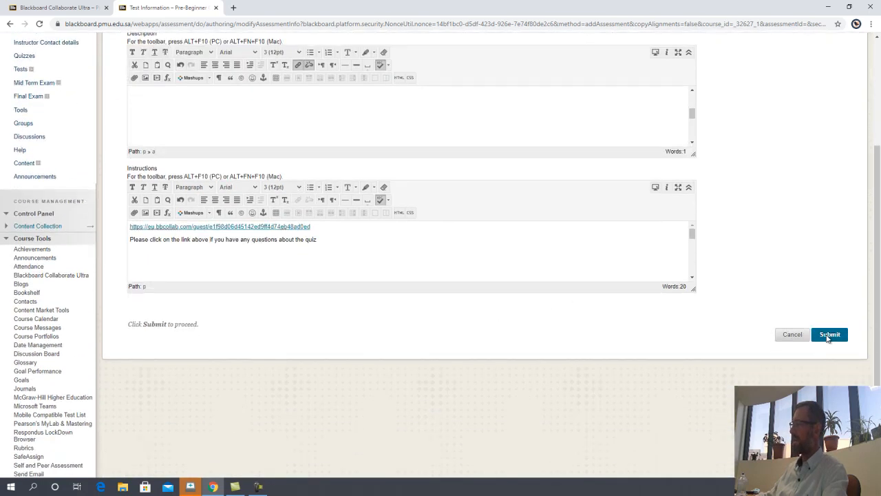
# Step: Submit the PRACTICE QUIZ test and open the Create Question menu on its Test Canvas
pyautogui.click(829, 336)
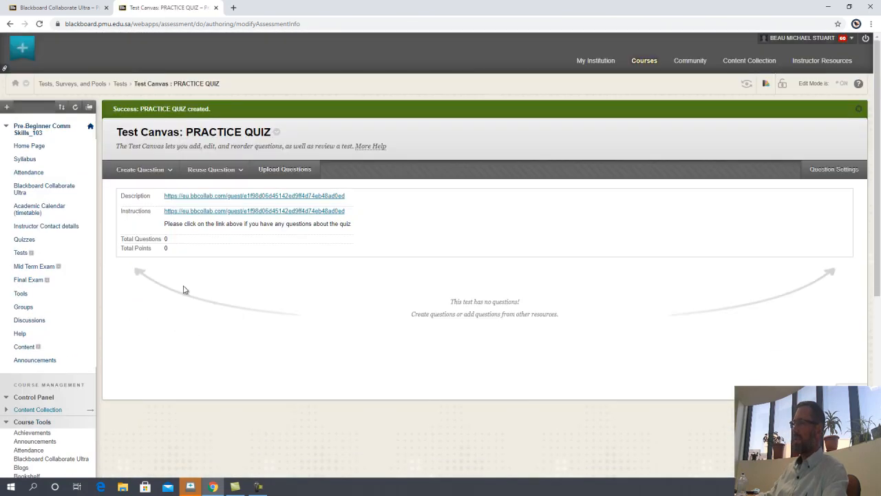
pyautogui.click(146, 170)
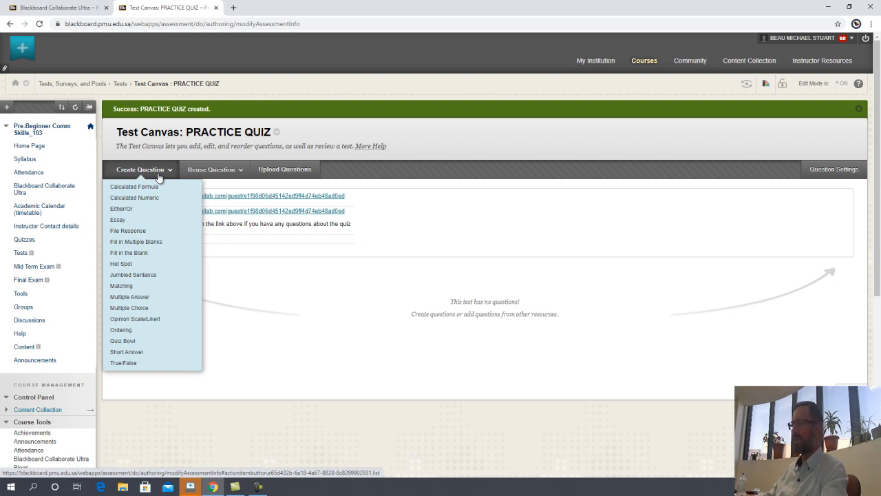
# Step: Add a Multiple Choice question 'Who is your favorite teacher at PMU?' with the guest URL pasted below it
pyautogui.click(138, 309)
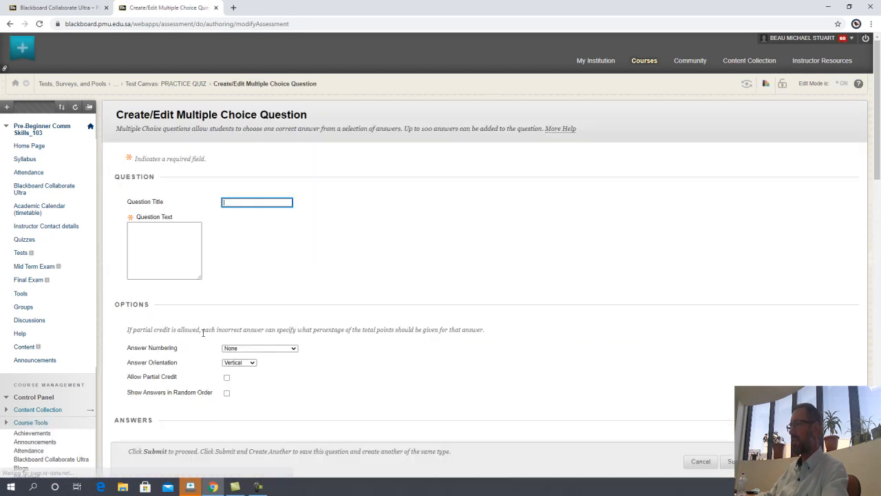
pyautogui.click(208, 284)
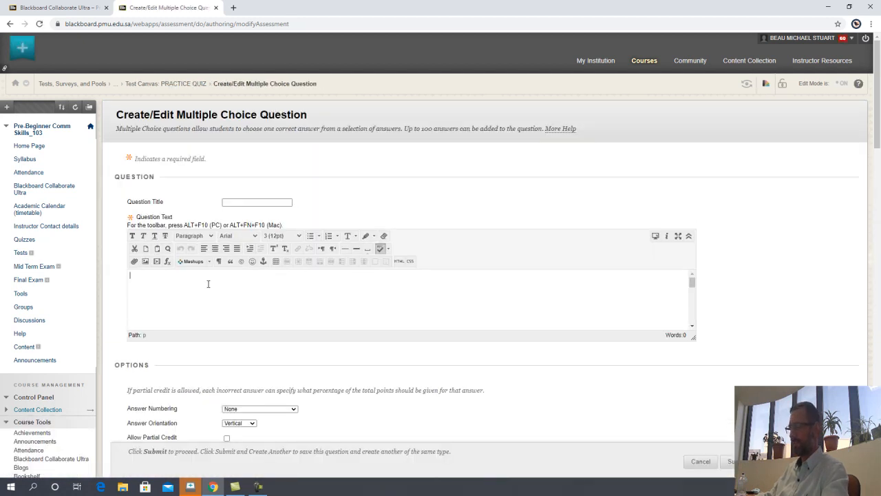
pyautogui.write('Who is your favorite teacher at PMU')
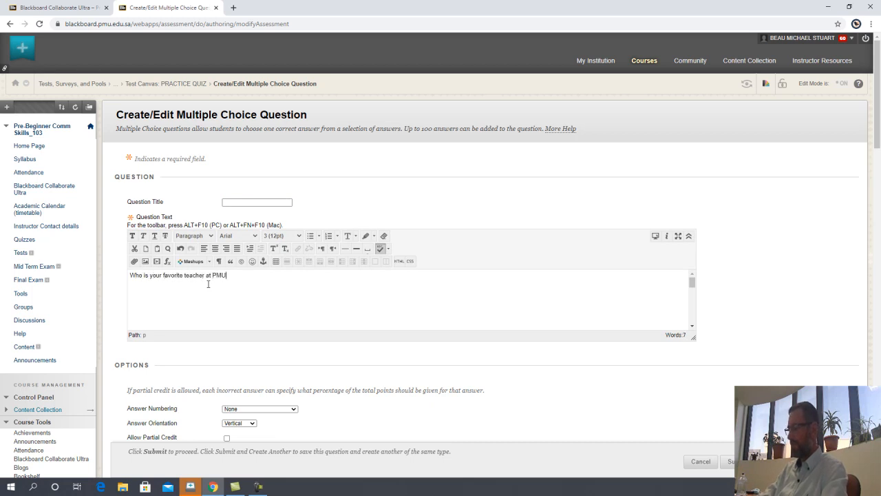
pyautogui.write('?')
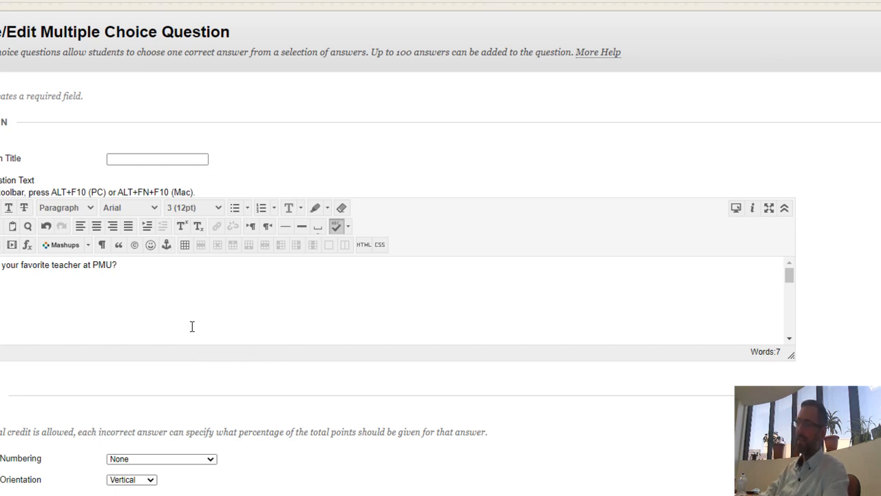
pyautogui.hotkey('ctrl', 'v')
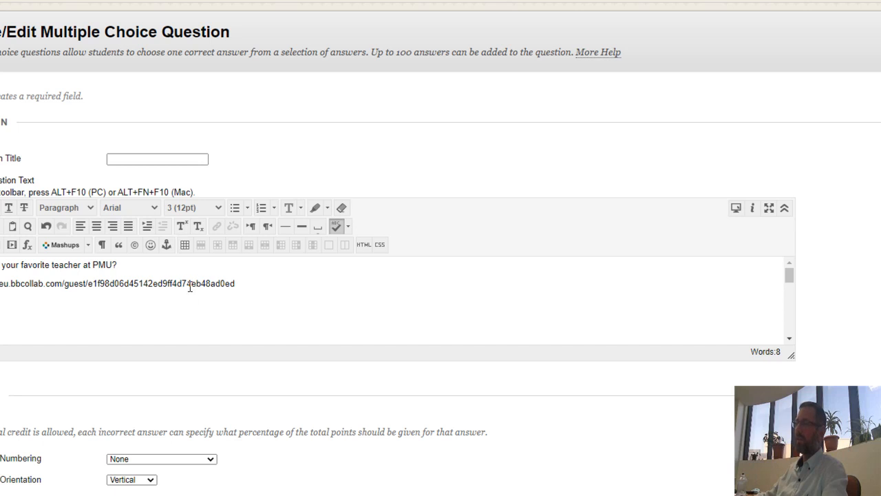
# Step: Turn the pasted Collaborate guest URL into a link that opens in a new window (_blank)
pyautogui.tripleClick(127, 284)
pyautogui.hotkey('ctrl', 'c')
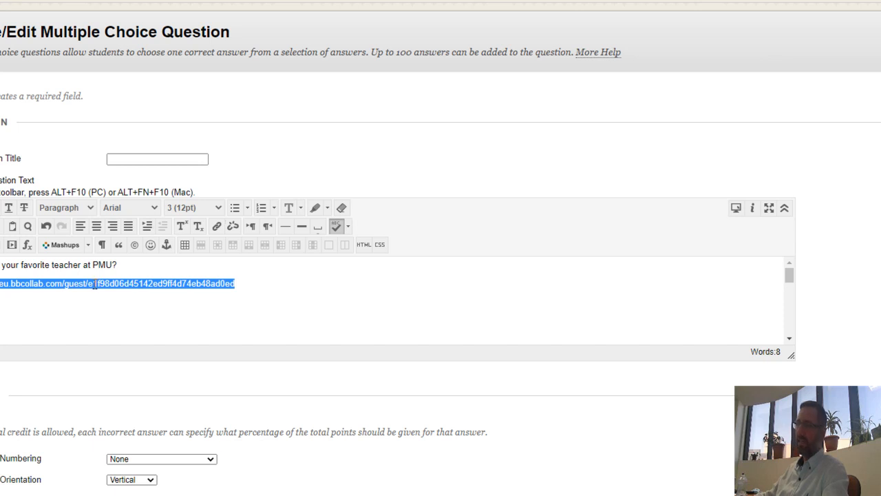
pyautogui.rightClick(94, 284)
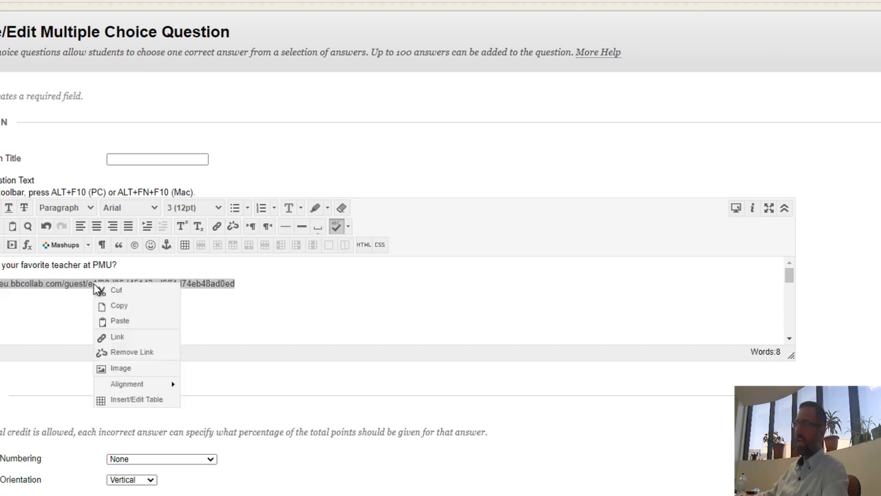
pyautogui.click(128, 339)
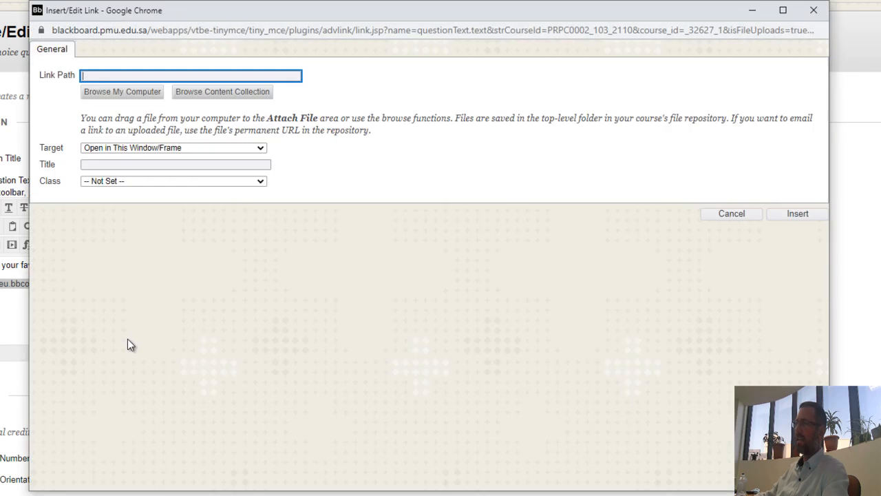
pyautogui.click(103, 77)
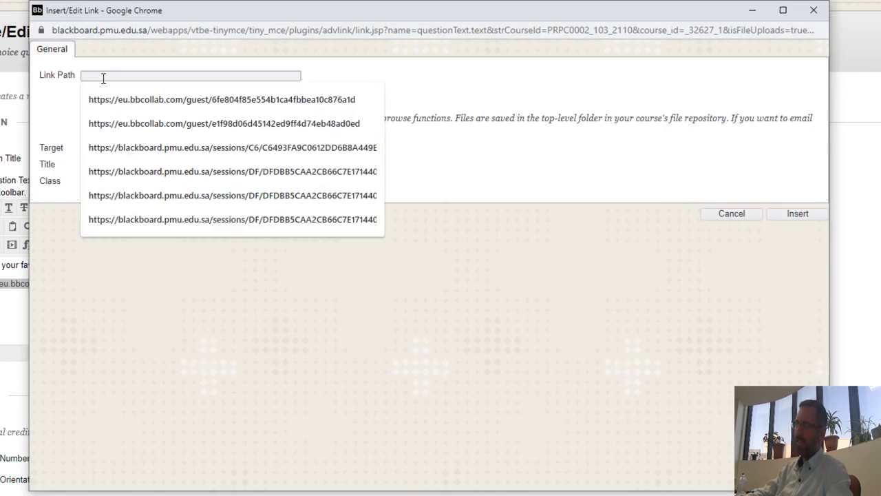
pyautogui.hotkey('ctrl', 'v')
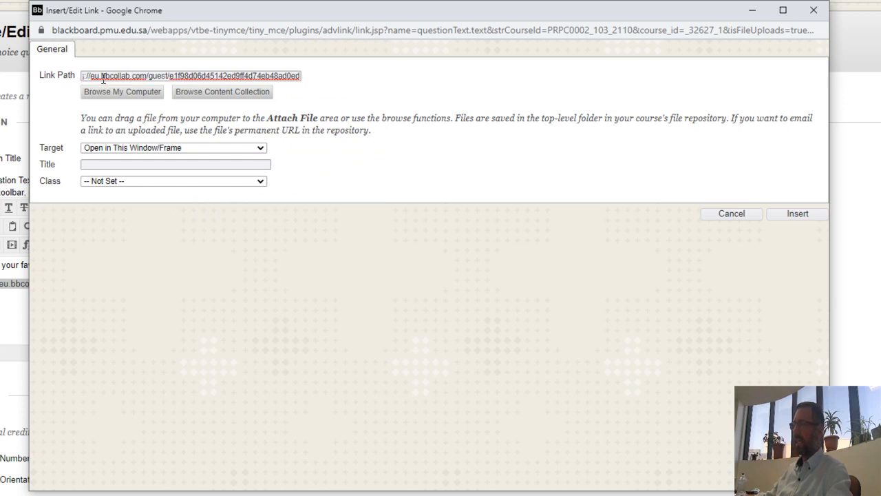
pyautogui.tripleClick(103, 79)
pyautogui.hotkey('ctrl', 'c')
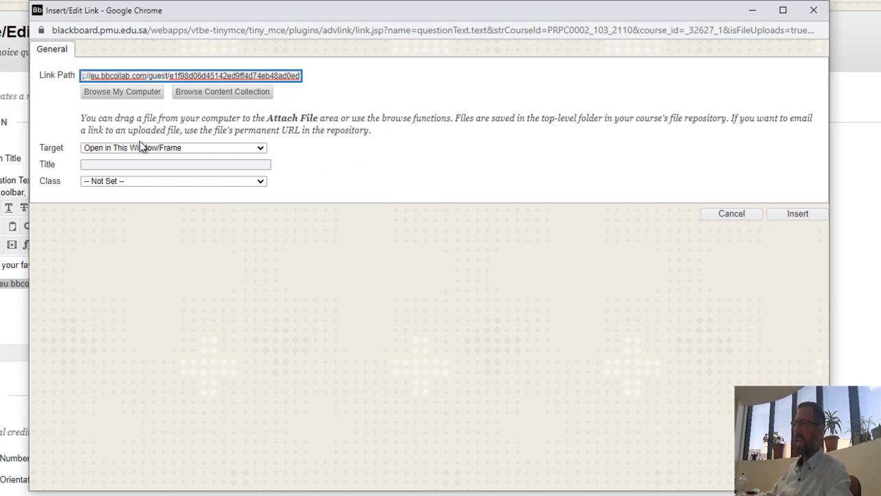
pyautogui.click(263, 149)
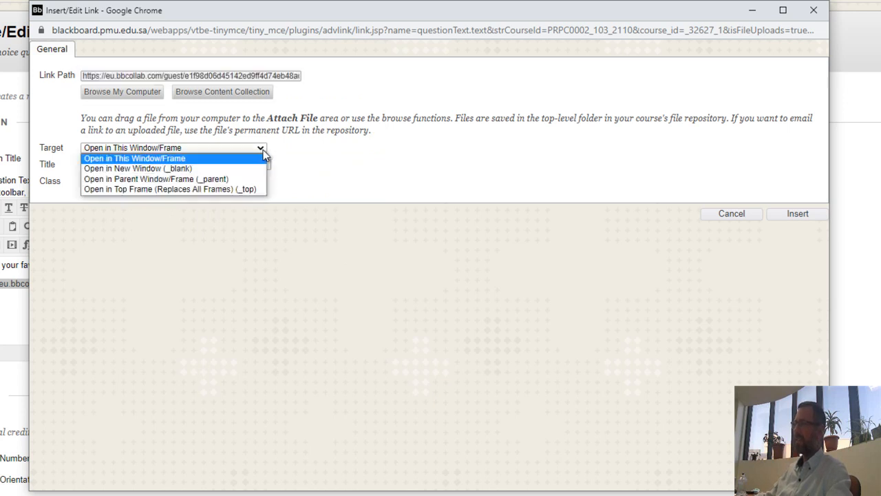
pyautogui.click(232, 169)
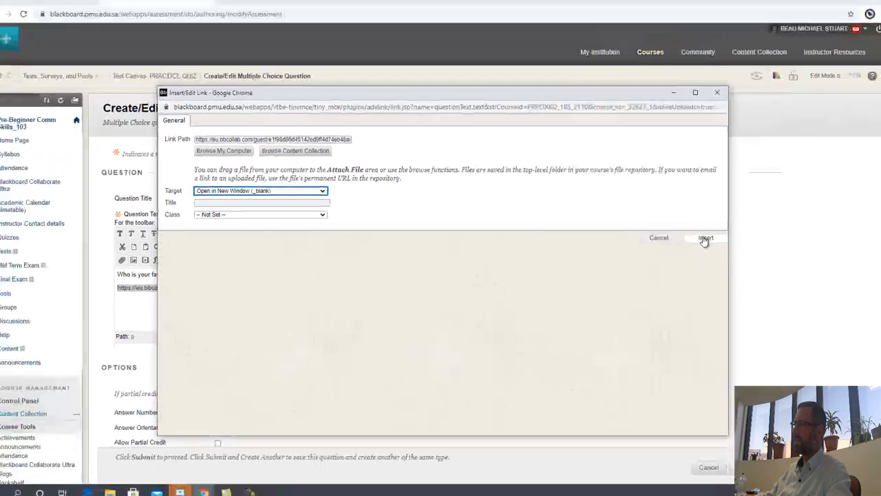
pyautogui.click(799, 214)
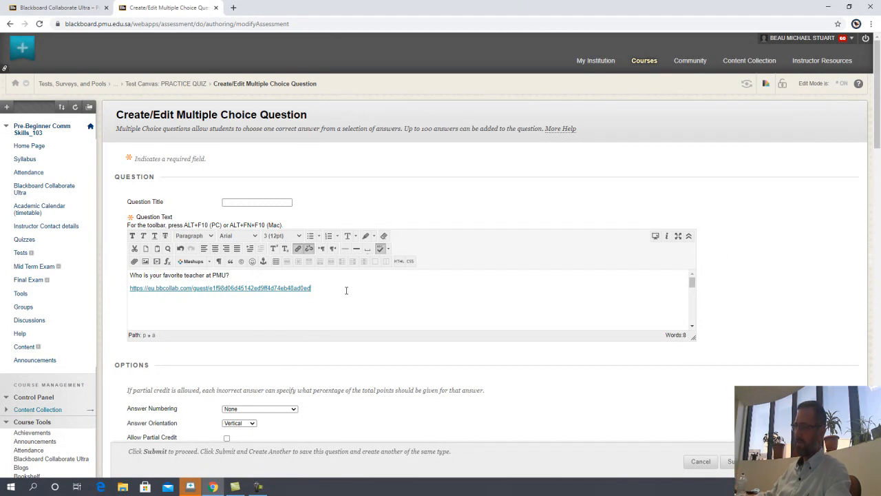
# Step: Add the line 'Click on link below to speak with instructor during the quiz.' above the link
pyautogui.press('Home')
pyautogui.press('Return')
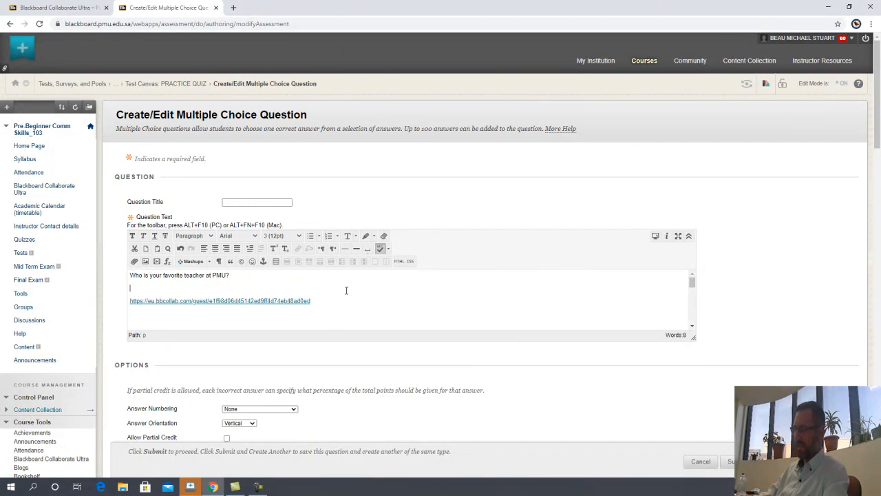
pyautogui.write('Click on link below')
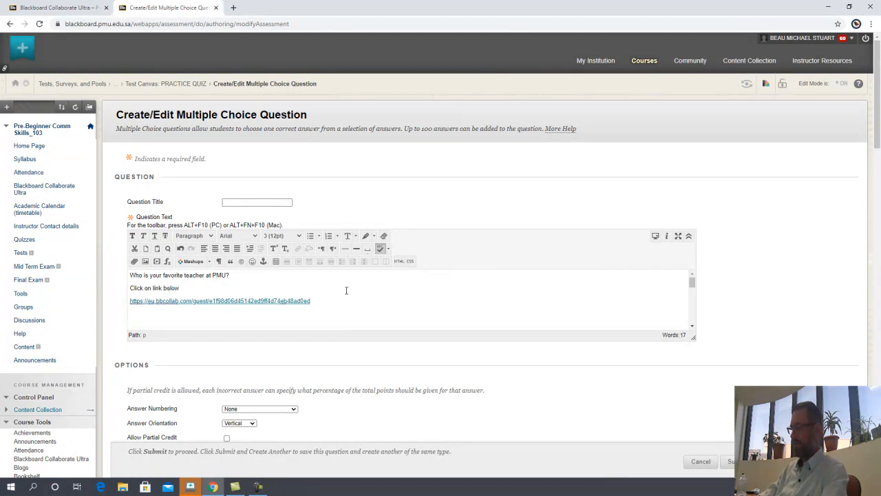
pyautogui.write(' to speak with instructor ')
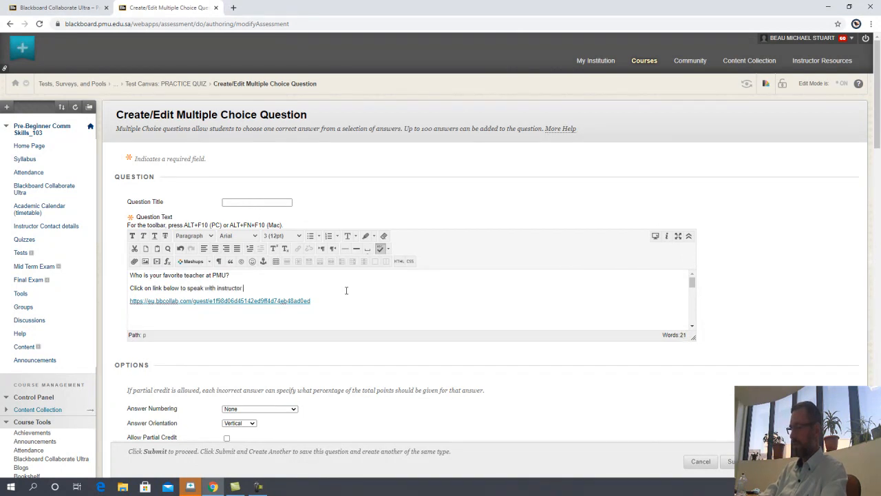
pyautogui.write('during the quiz.')
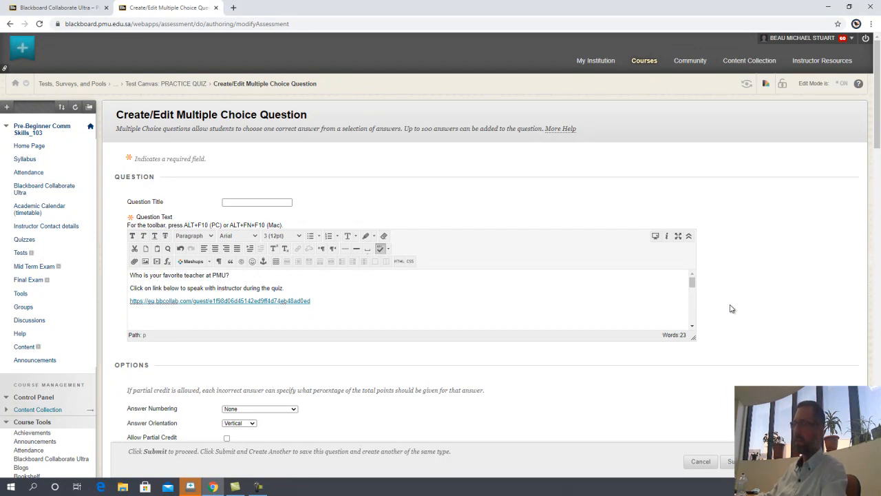
pyautogui.scroll(-4, 732, 309)
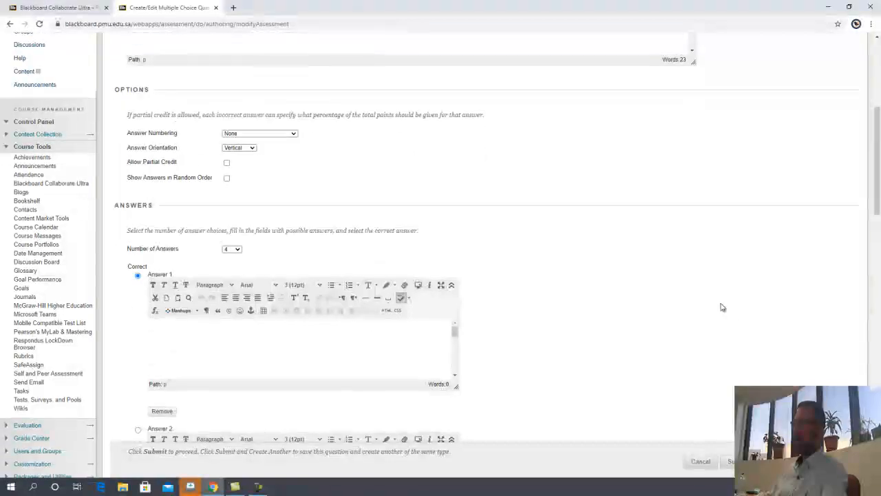
# Step: Fill Answers 1–4 with placeholder text, starting with 'x' for Answer 1
pyautogui.click(321, 331)
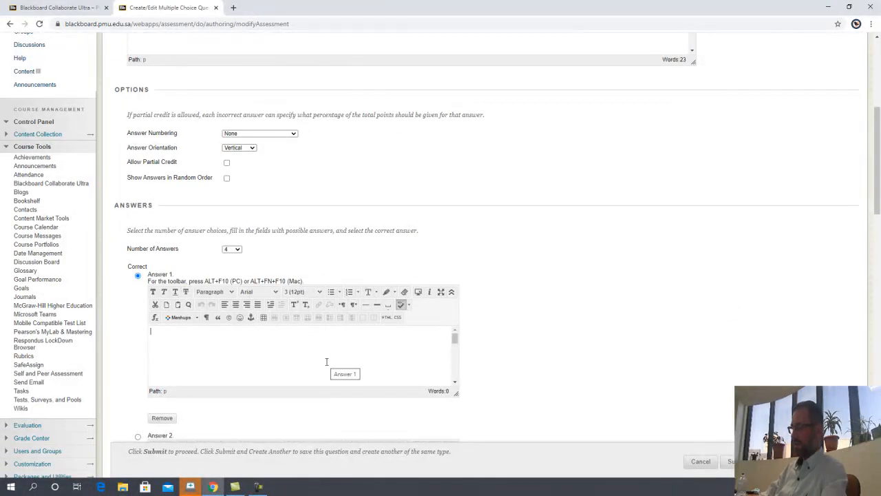
pyautogui.write('x')
pyautogui.scroll(-3, 571, 310)
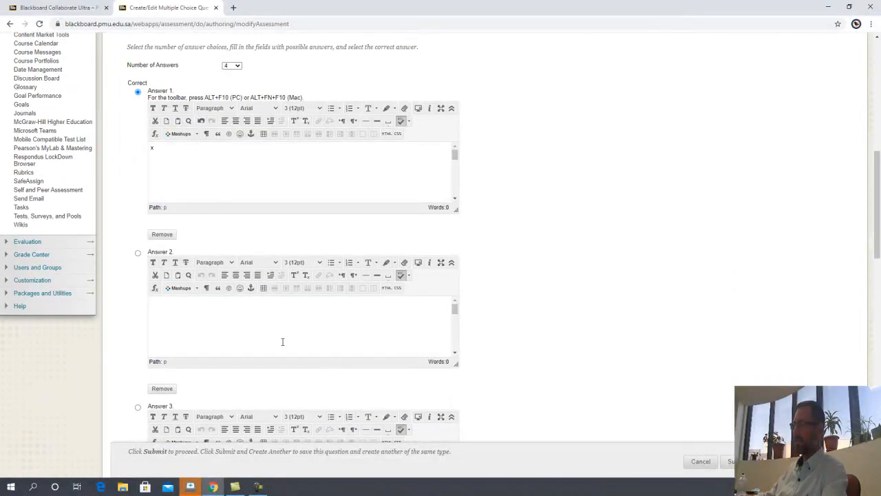
pyautogui.click(286, 348)
pyautogui.scroll(-3, 310, 313)
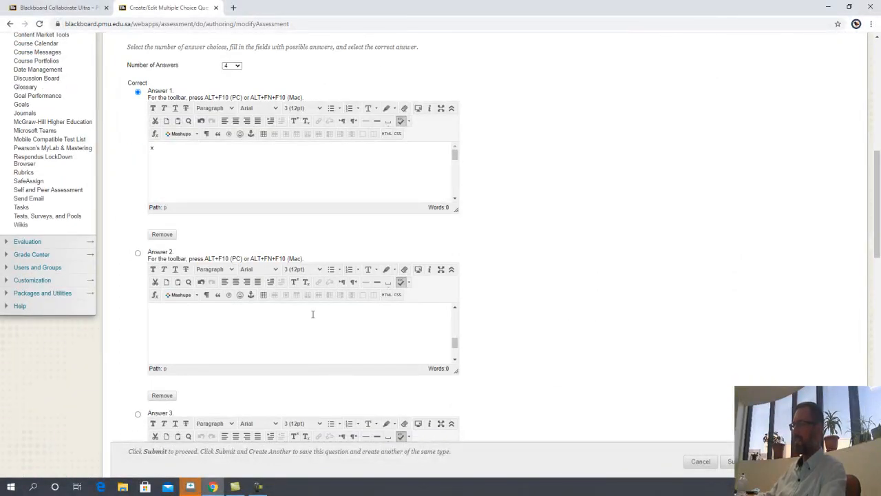
pyautogui.scroll(-2, 538, 299)
pyautogui.scroll(-2, 538, 299)
pyautogui.click(265, 259)
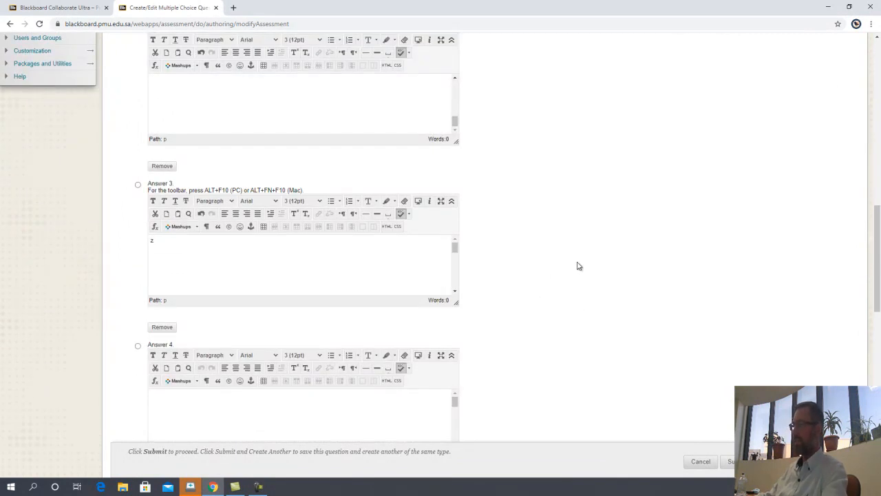
pyautogui.scroll(-4, 577, 266)
pyautogui.click(284, 146)
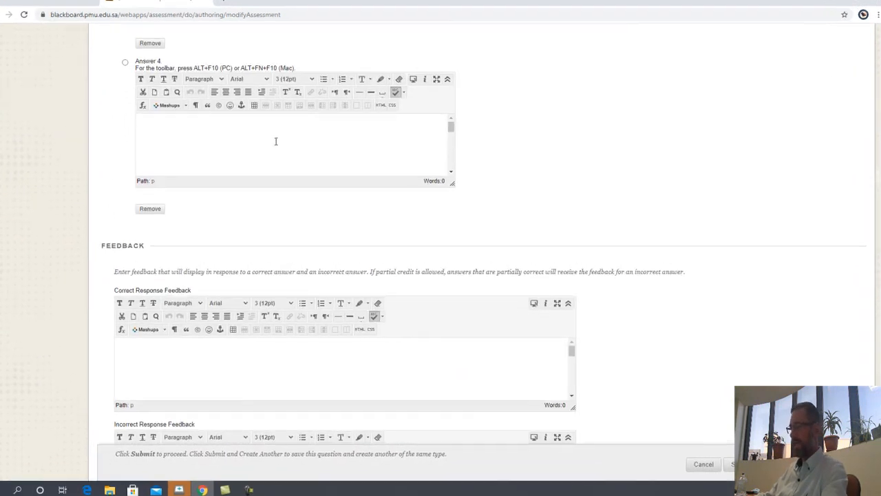
pyautogui.scroll(-7, 689, 379)
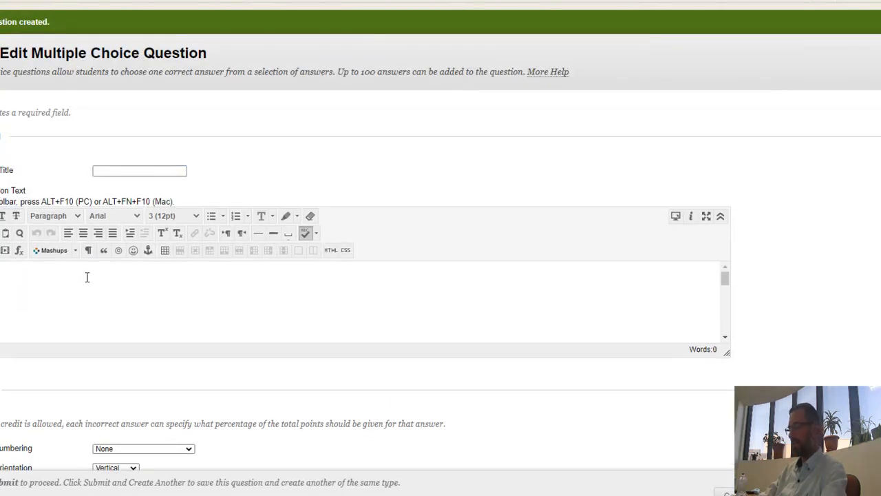
# Step: Enter the question text 'Who is the best........' and paste the Collaborate guest URL below it
pyautogui.click(88, 278)
pyautogui.write('What')
pyautogui.write('best')
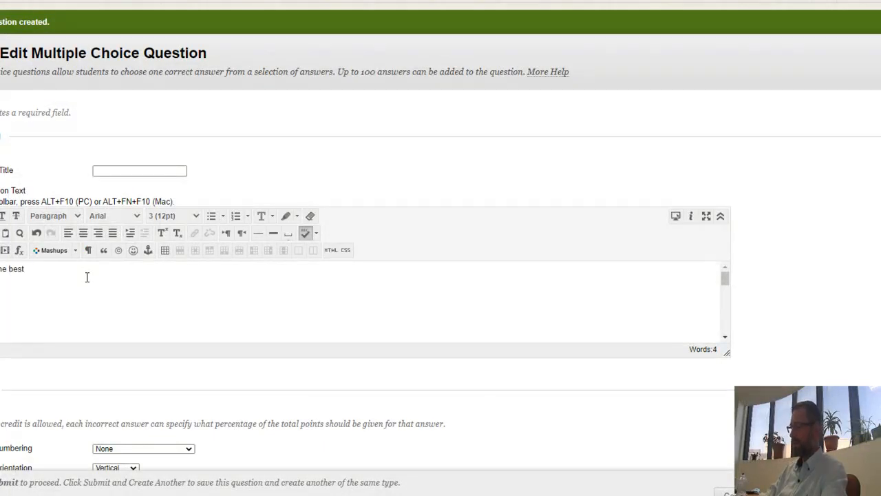
pyautogui.write('........')
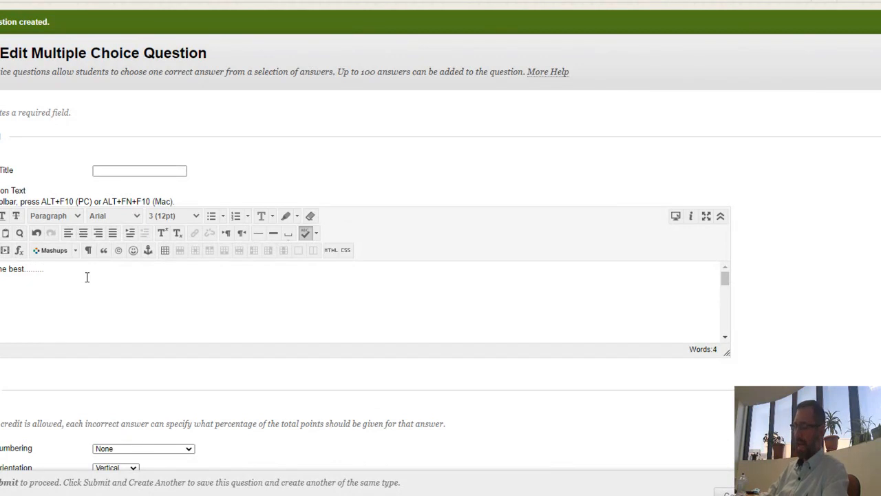
pyautogui.press('Return')
pyautogui.hotkey('ctrl', 'v')
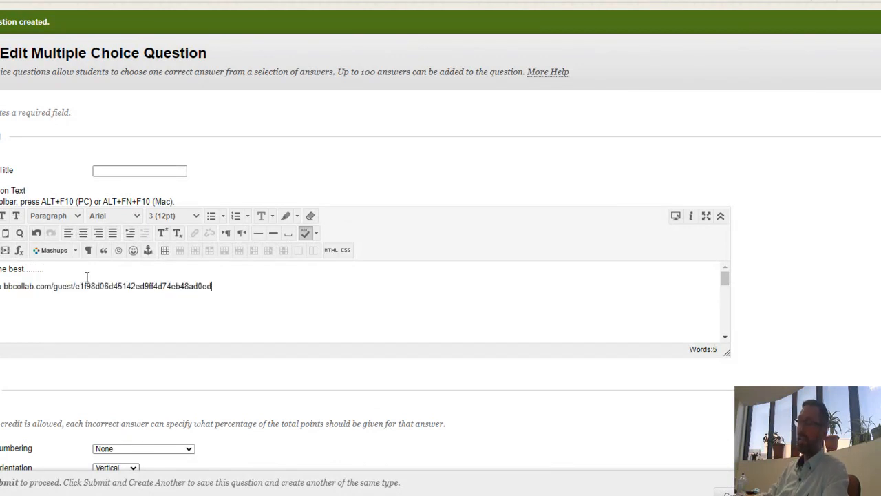
# Step: Link the guest URL, using the saved address, to open in a new window (_blank)
pyautogui.tripleClick(102, 286)
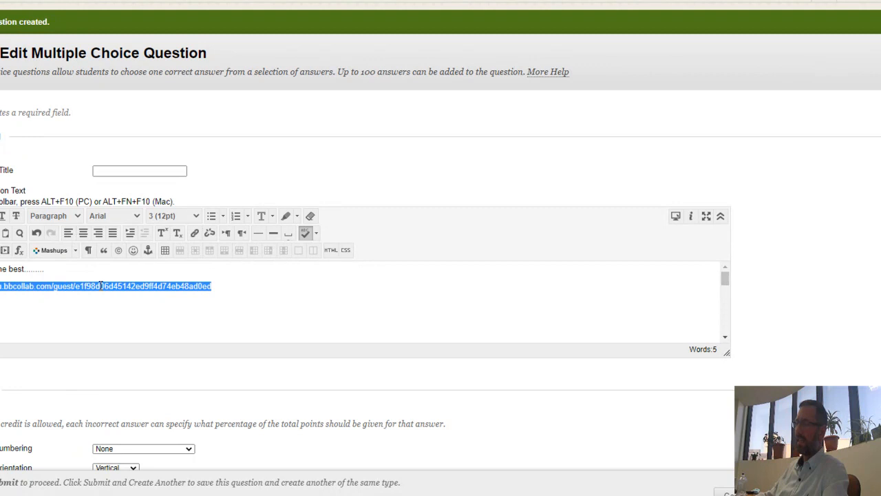
pyautogui.rightClick(75, 288)
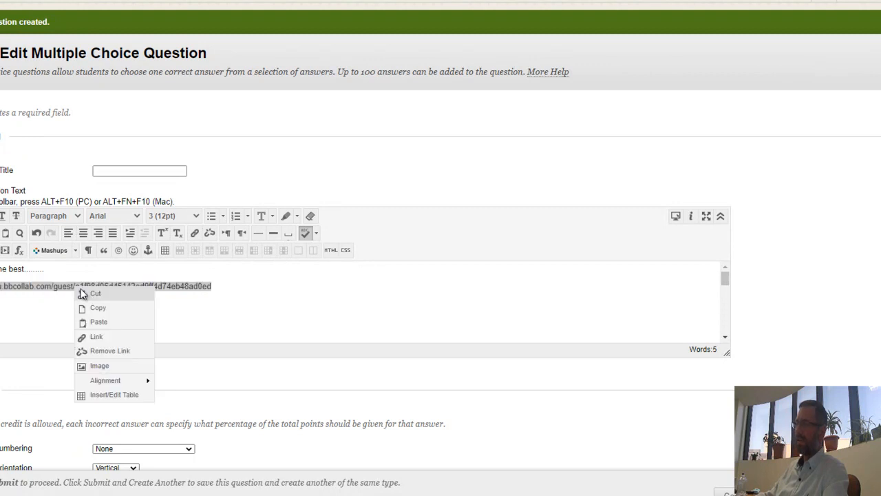
pyautogui.click(107, 337)
pyautogui.click(78, 69)
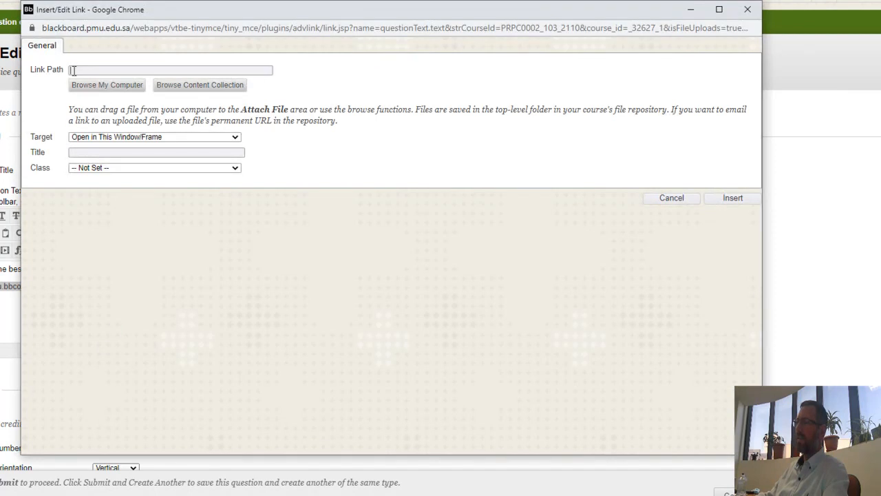
pyautogui.click(93, 72)
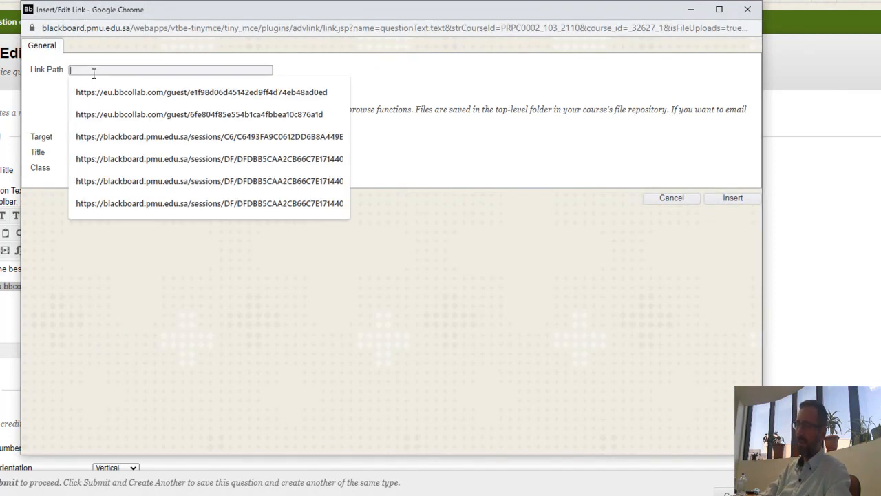
pyautogui.click(96, 91)
pyautogui.hotkey('ctrl', 'a')
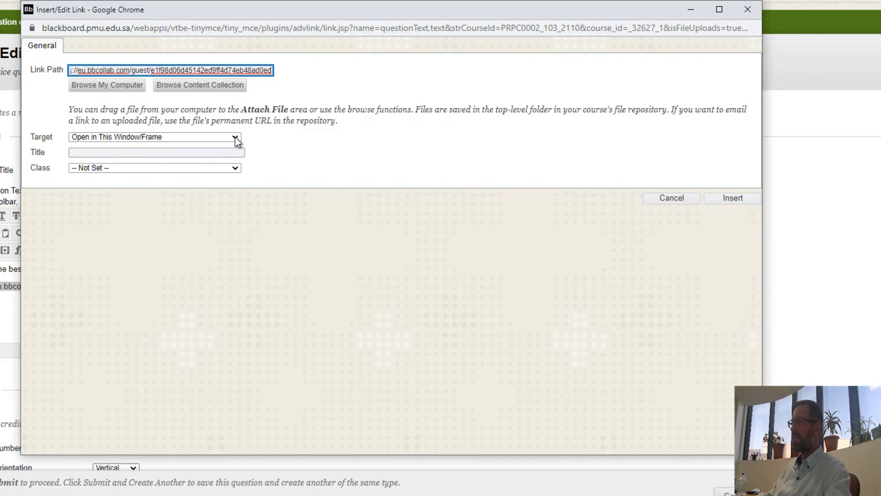
pyautogui.click(236, 138)
pyautogui.click(202, 153)
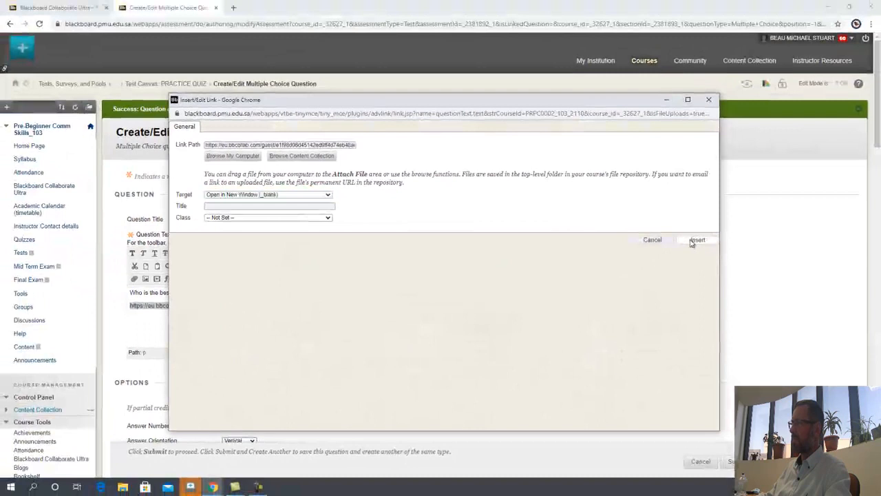
pyautogui.click(732, 198)
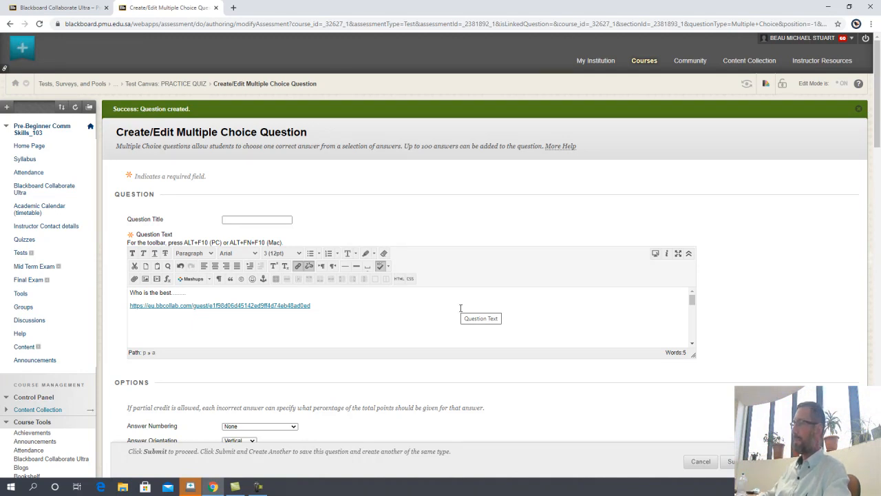
# Step: Enter placeholder answers 'd', 'e' and 'q' in Answers 2–4 and submit the question
pyautogui.scroll(-5, 736, 272)
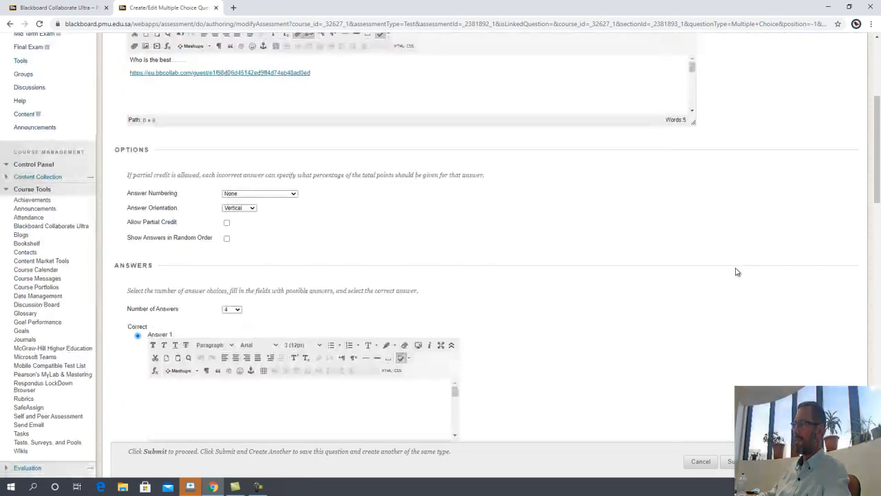
pyautogui.click(320, 324)
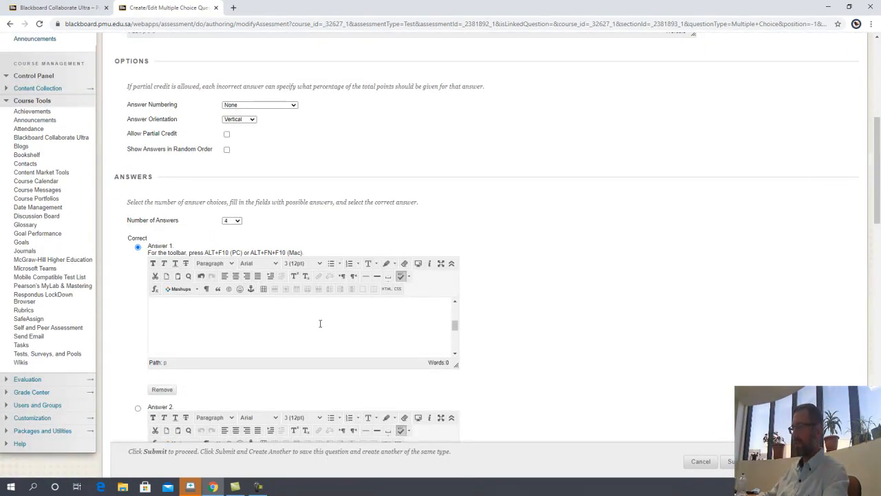
pyautogui.scroll(-3, 616, 267)
pyautogui.click(312, 297)
pyautogui.write('d')
pyautogui.scroll(-4, 313, 296)
pyautogui.click(304, 237)
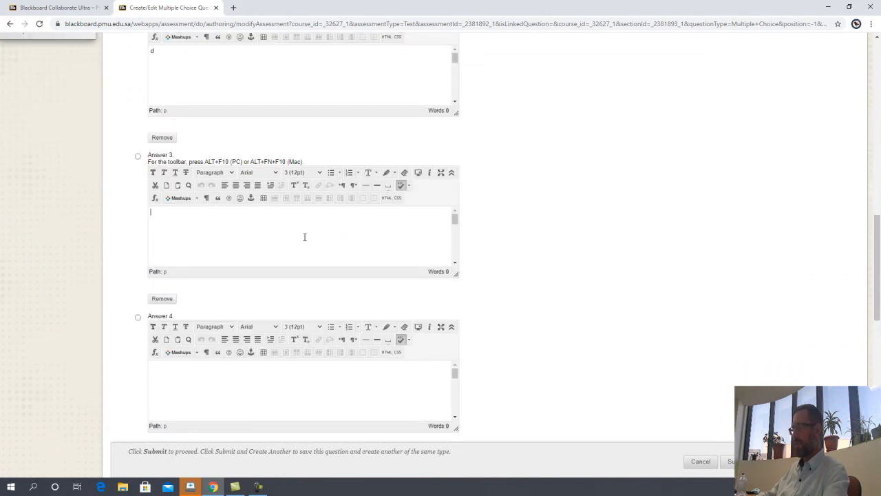
pyautogui.write('e')
pyautogui.click(291, 393)
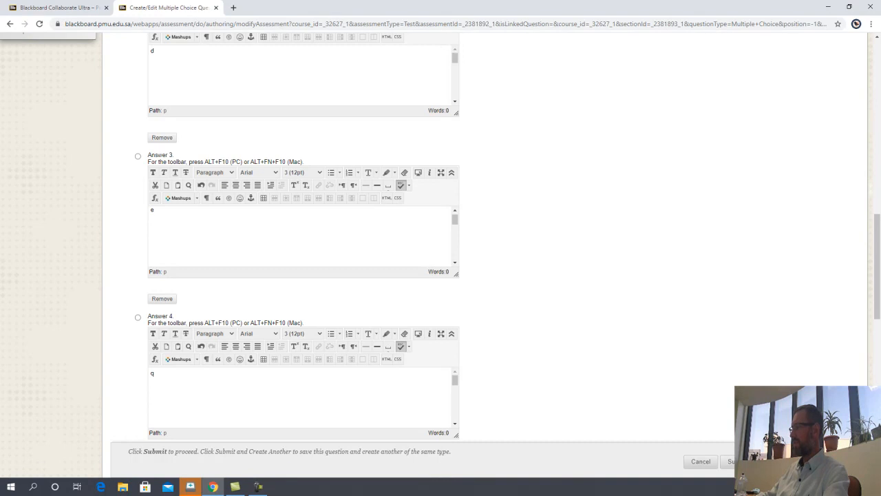
pyautogui.click(835, 461)
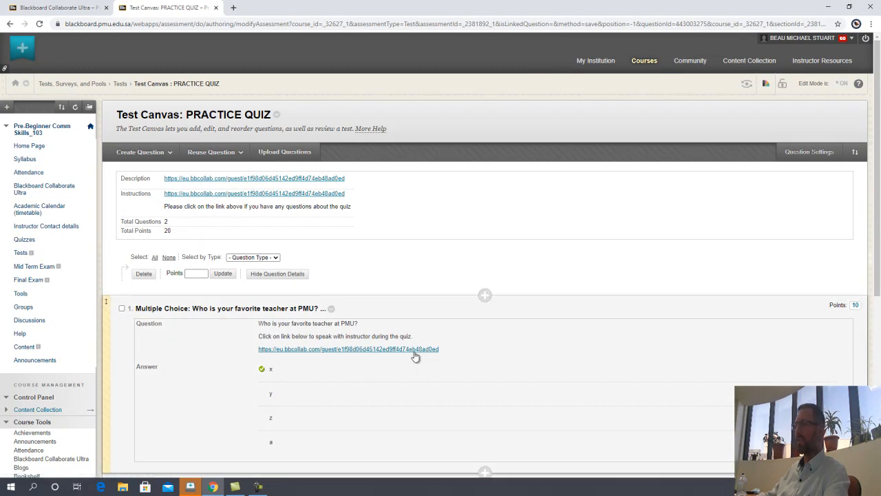
# Step: Add the existing PRACTICE QUIZ test to the Quizzes content area via Assessments > Test
pyautogui.scroll(-2, 383, 268)
pyautogui.scroll(-4, 383, 269)
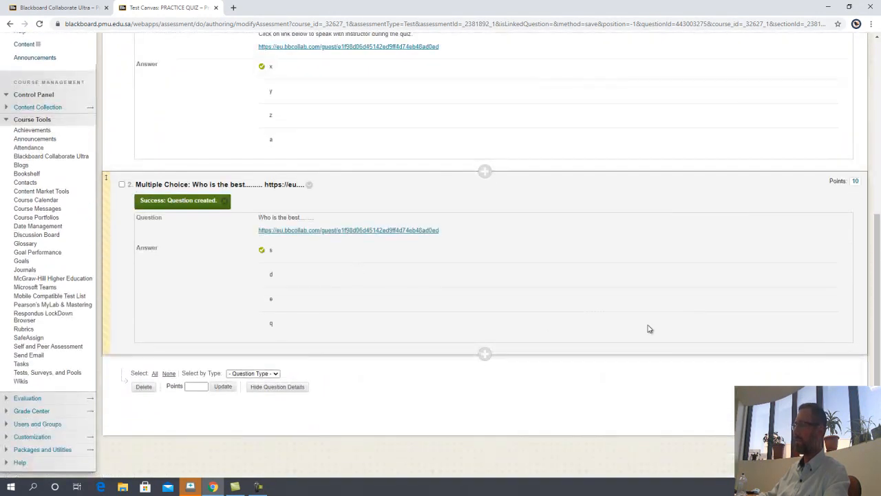
pyautogui.click(843, 413)
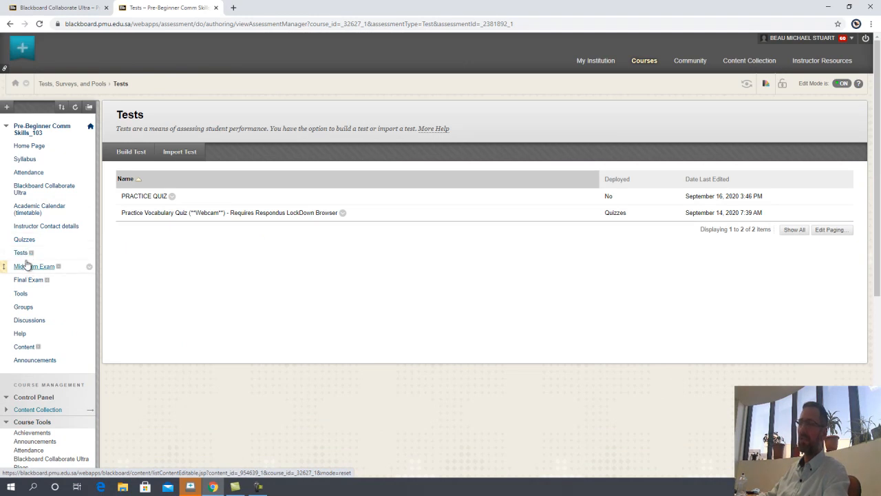
pyautogui.click(24, 240)
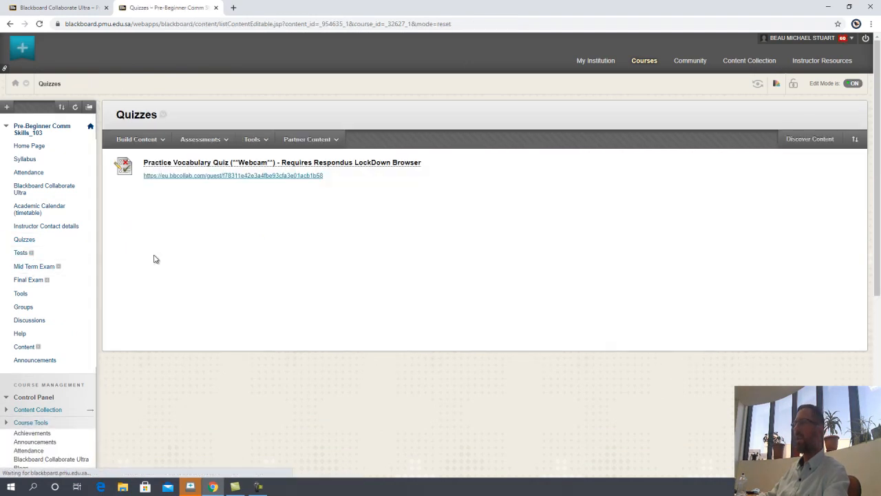
pyautogui.click(201, 139)
pyautogui.click(190, 162)
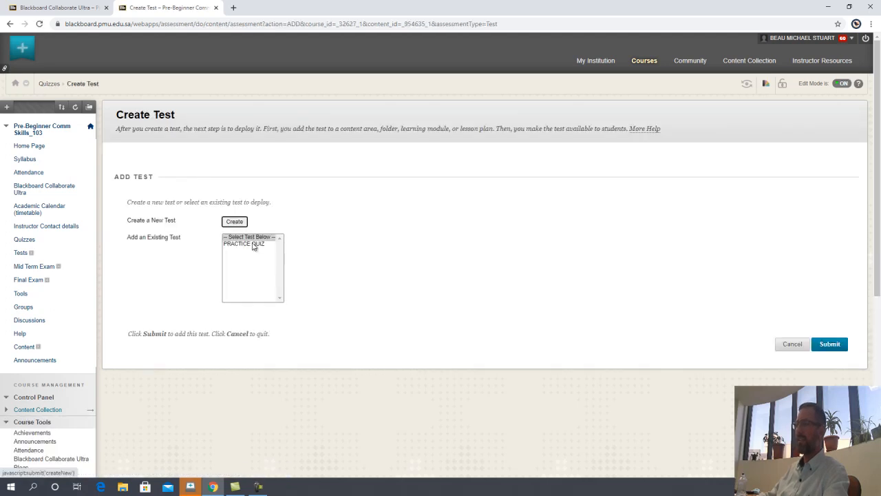
pyautogui.click(252, 245)
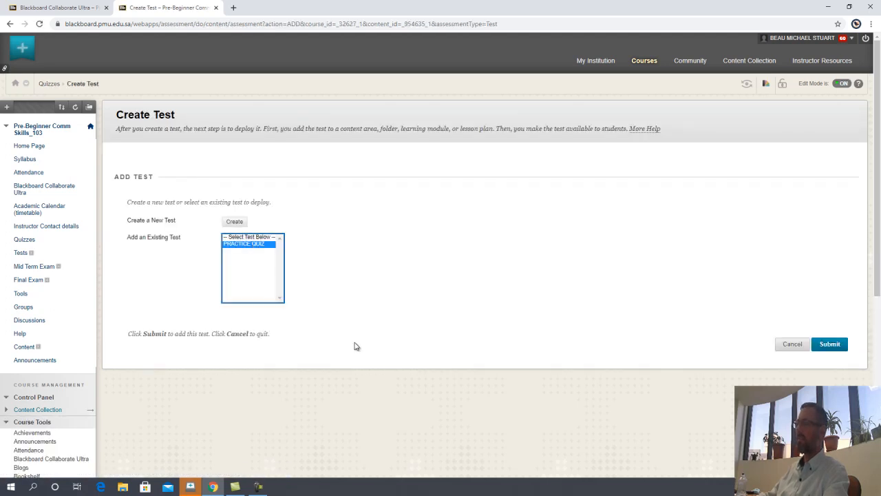
pyautogui.click(830, 344)
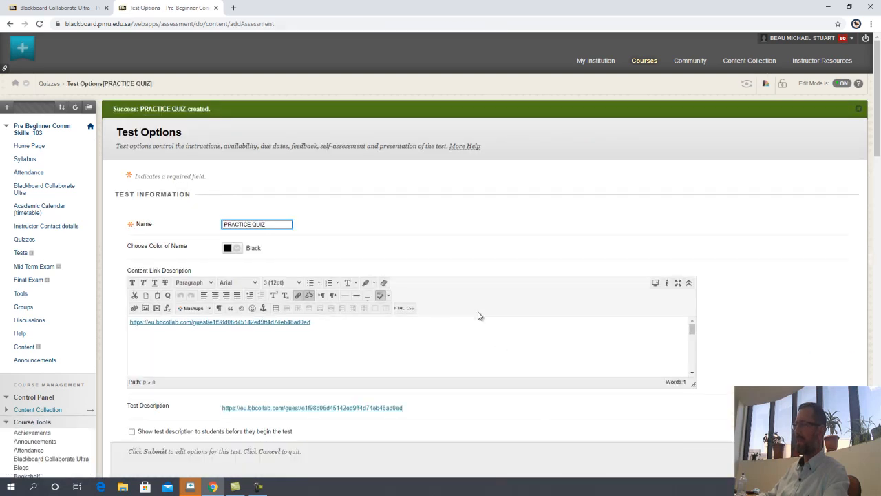
# Step: Show the test description and instructions beforehand and open the test in a new window
pyautogui.scroll(-3, 491, 284)
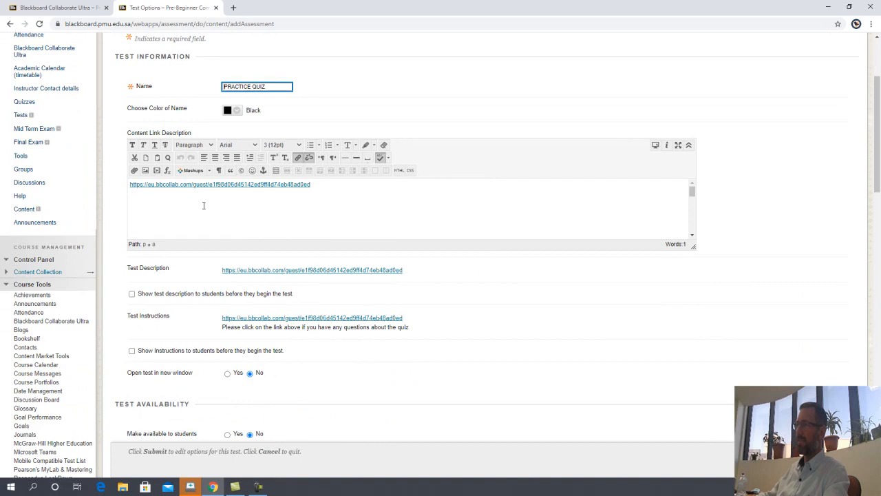
pyautogui.click(273, 205)
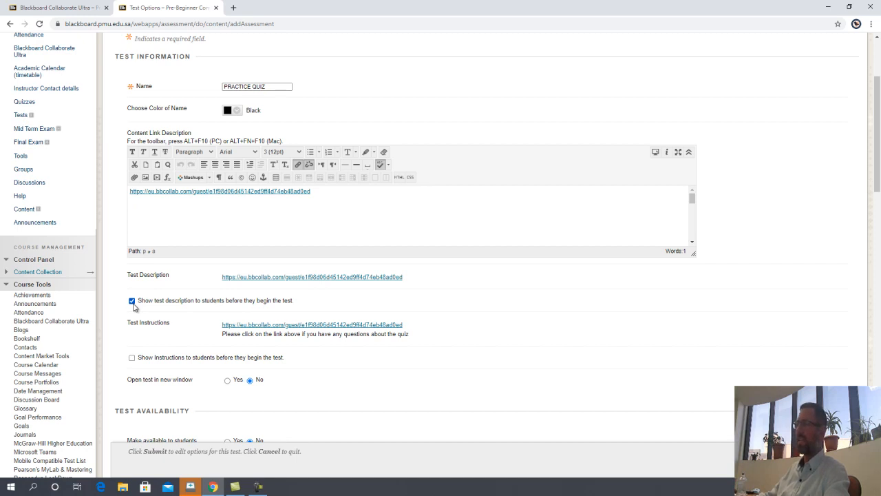
pyautogui.click(132, 358)
pyautogui.scroll(-1, 368, 369)
pyautogui.click(227, 334)
# Step: Require a password to access the test and enter the access password
pyautogui.scroll(-4, 384, 335)
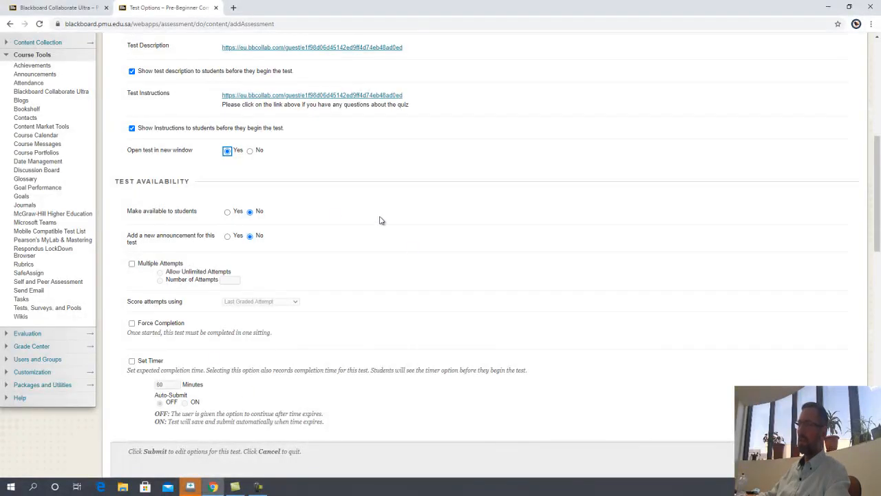
pyautogui.scroll(-4, 245, 276)
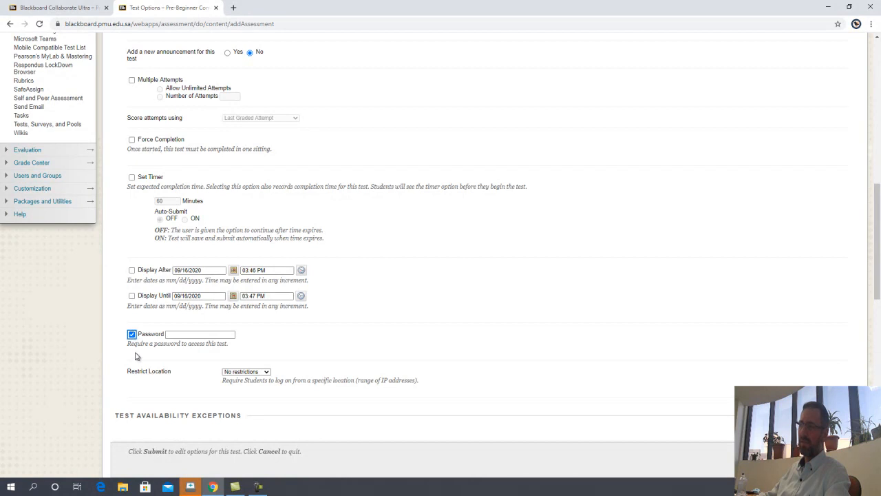
pyautogui.scroll(-2, 197, 329)
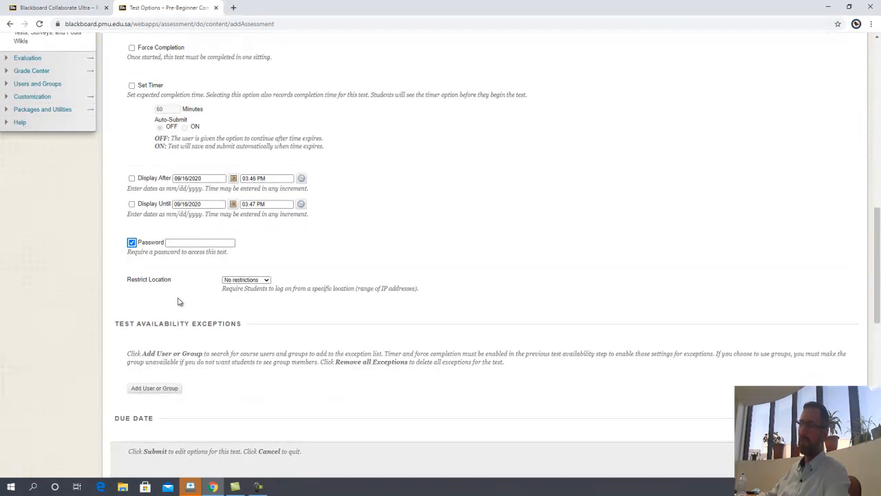
pyautogui.click(185, 245)
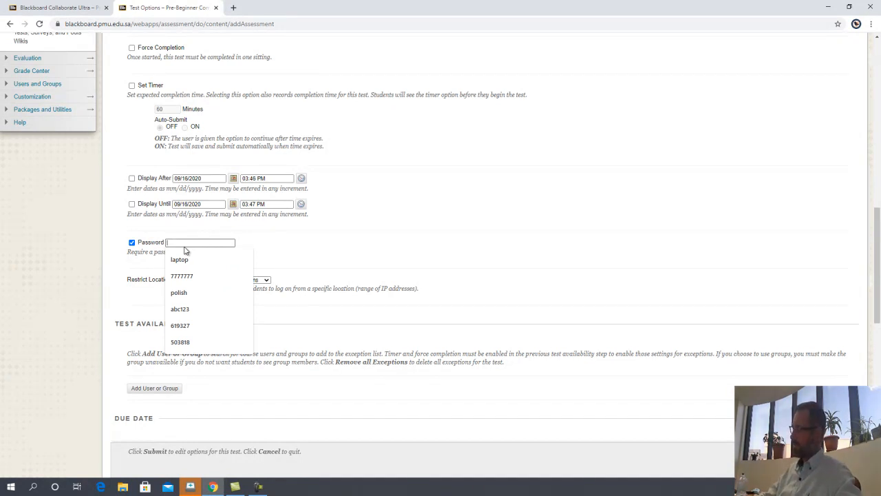
pyautogui.write('7777777')
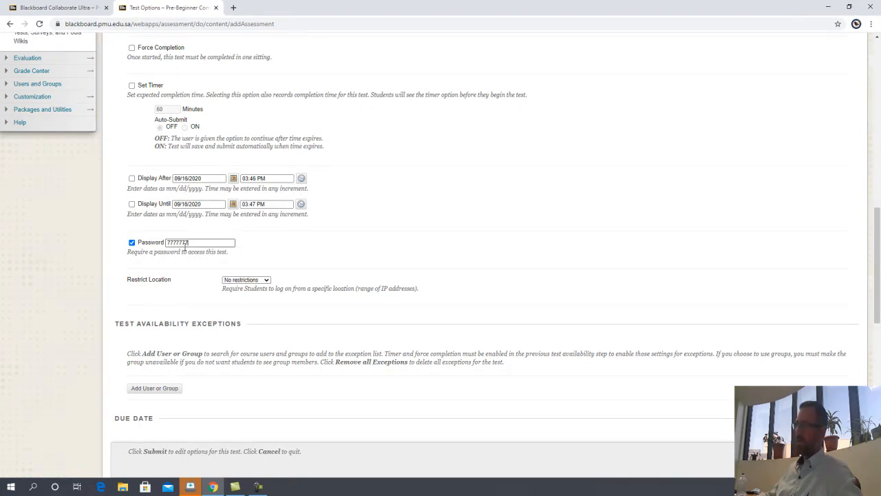
pyautogui.click(184, 245)
pyautogui.click(304, 244)
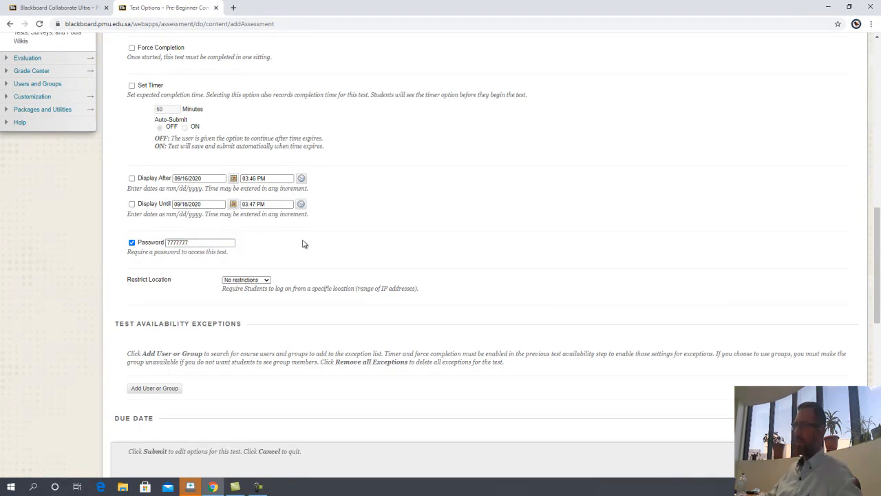
# Step: Expand Course Tools in the Control Panel and open Respondus LockDown Browser
pyautogui.scroll(-10, 304, 244)
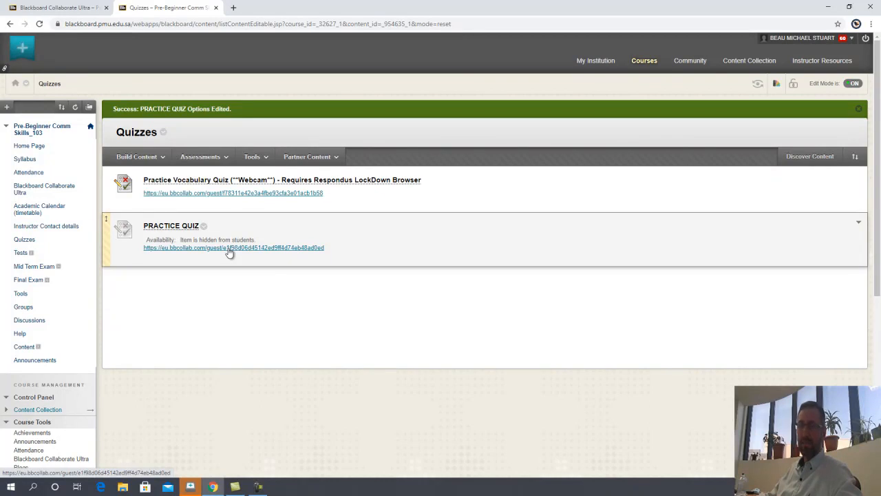
pyautogui.scroll(-3, 53, 331)
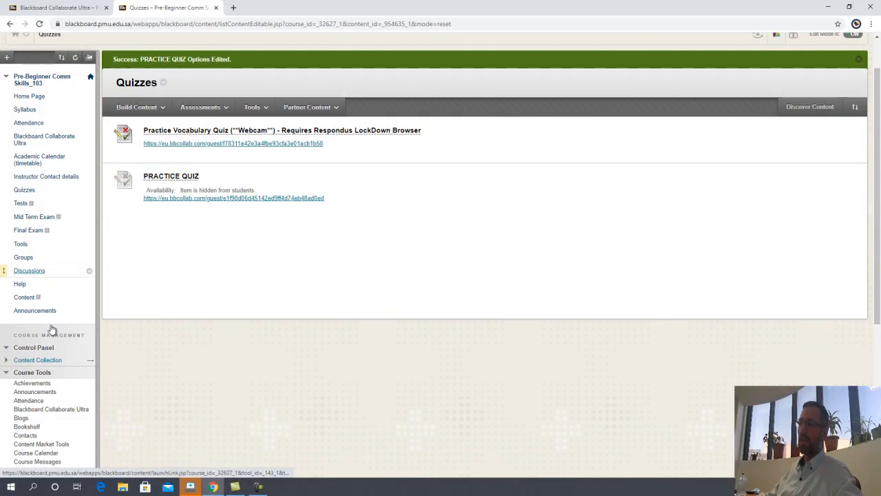
pyautogui.scroll(1, 222, 113)
pyautogui.scroll(1, 147, 186)
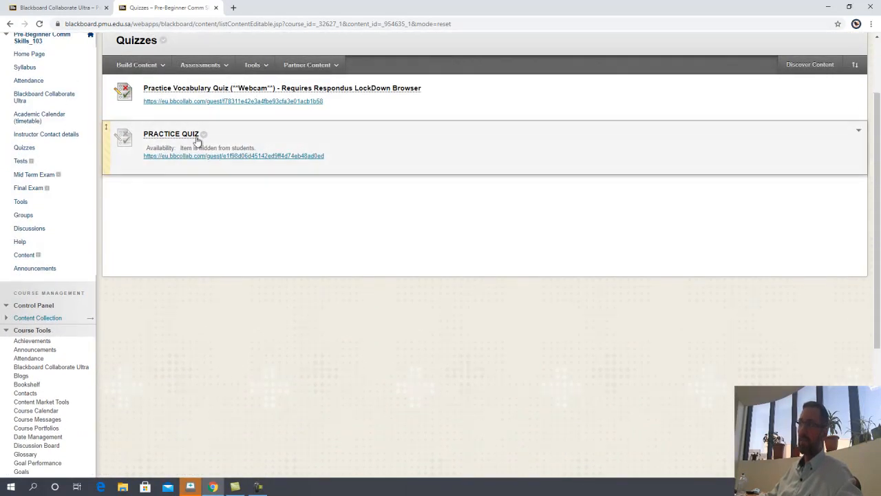
pyautogui.scroll(-3, 62, 269)
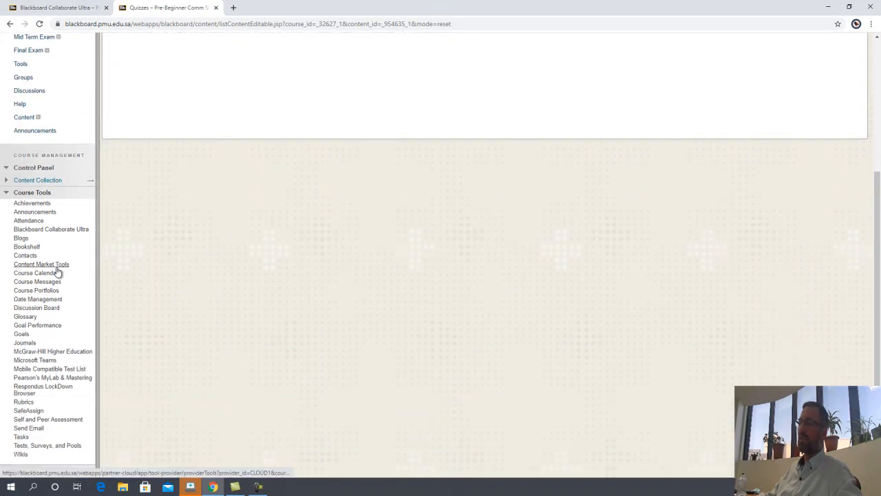
pyautogui.click(32, 119)
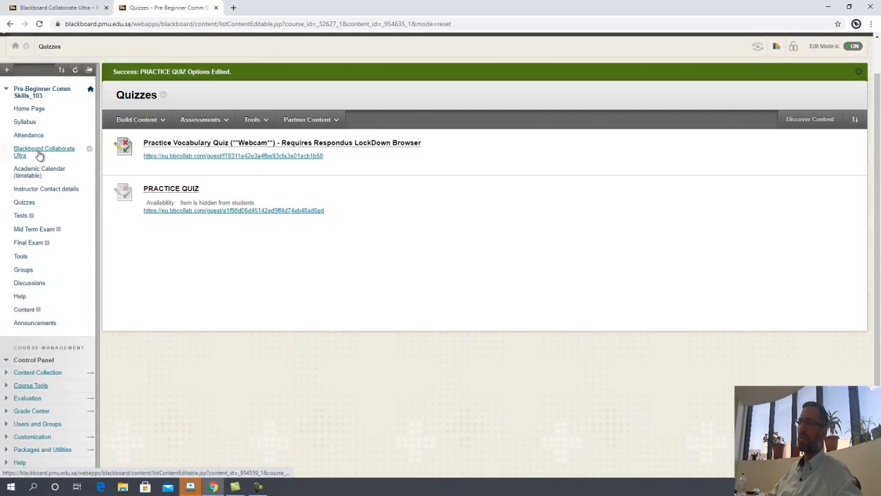
pyautogui.click(34, 385)
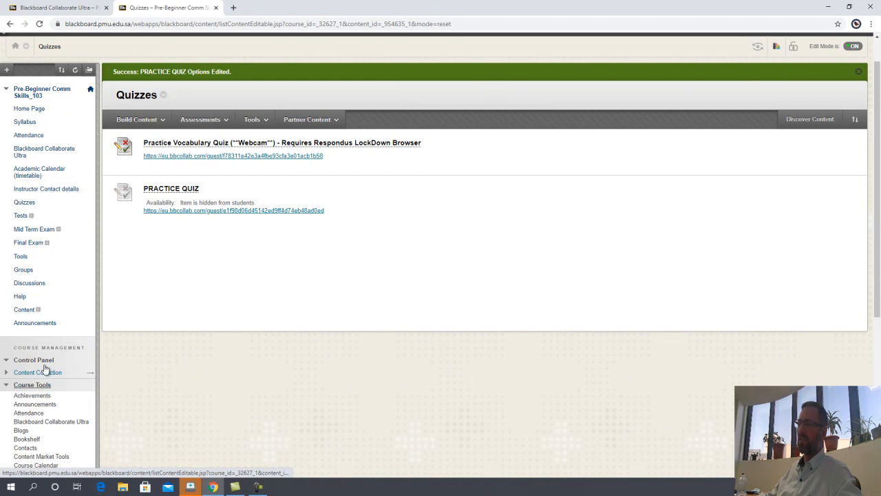
pyautogui.scroll(-3, 42, 369)
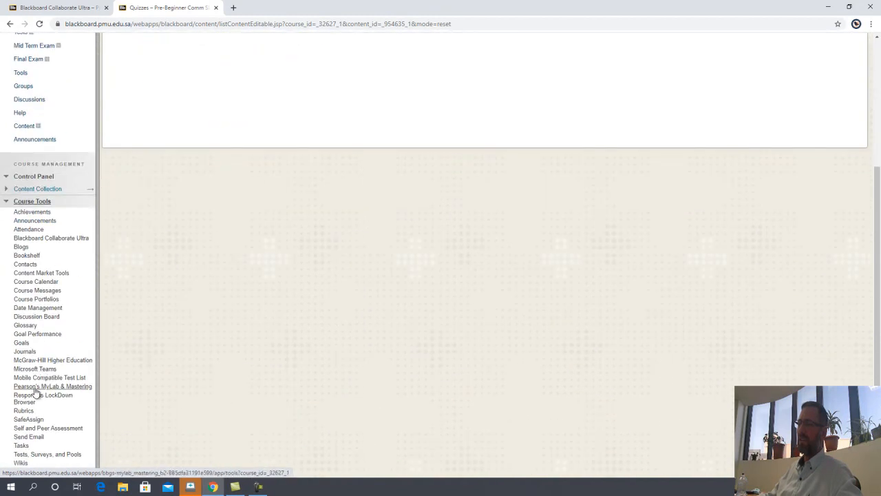
pyautogui.scroll(-2, 25, 396)
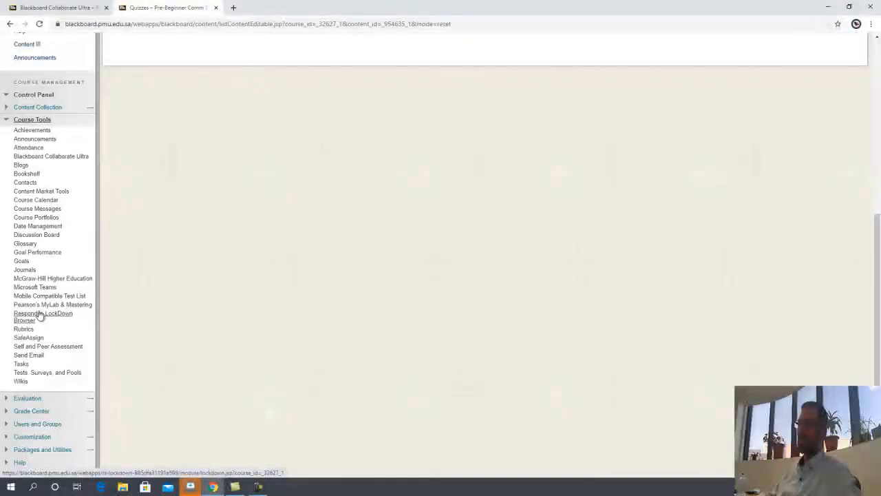
pyautogui.click(27, 318)
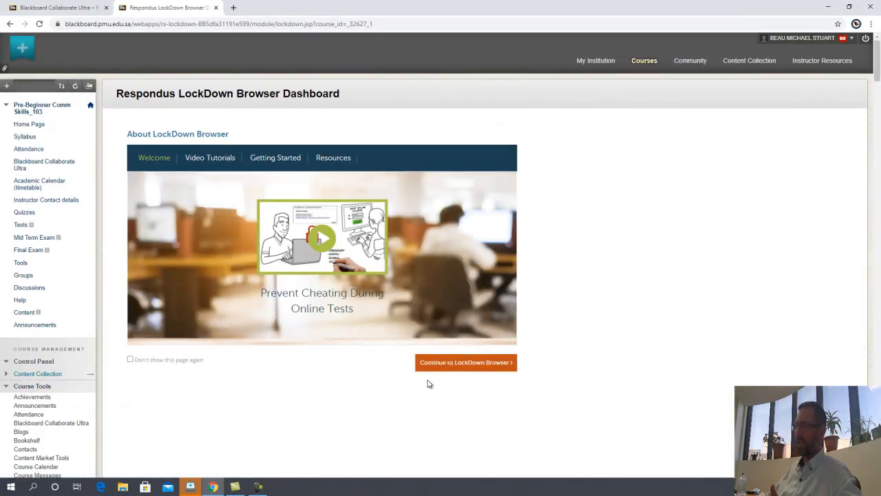
# Step: Continue past the welcome page and choose Settings from the PRACTICE QUIZ menu
pyautogui.click(475, 361)
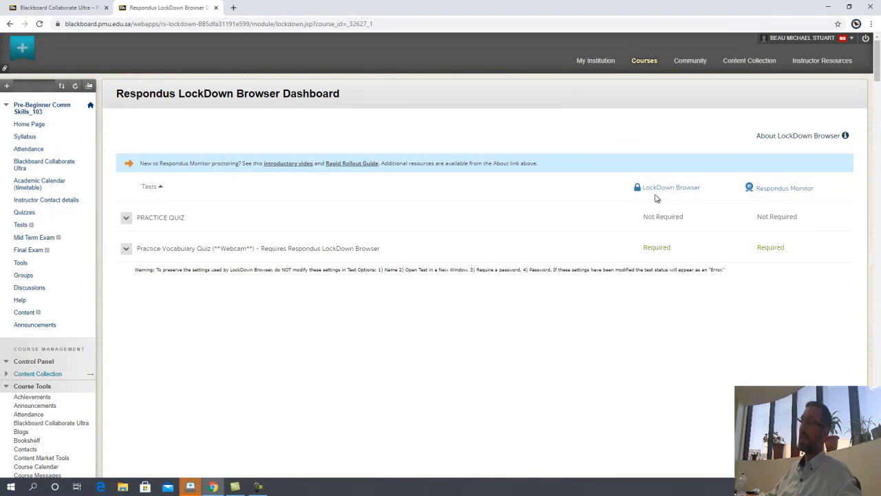
pyautogui.click(127, 218)
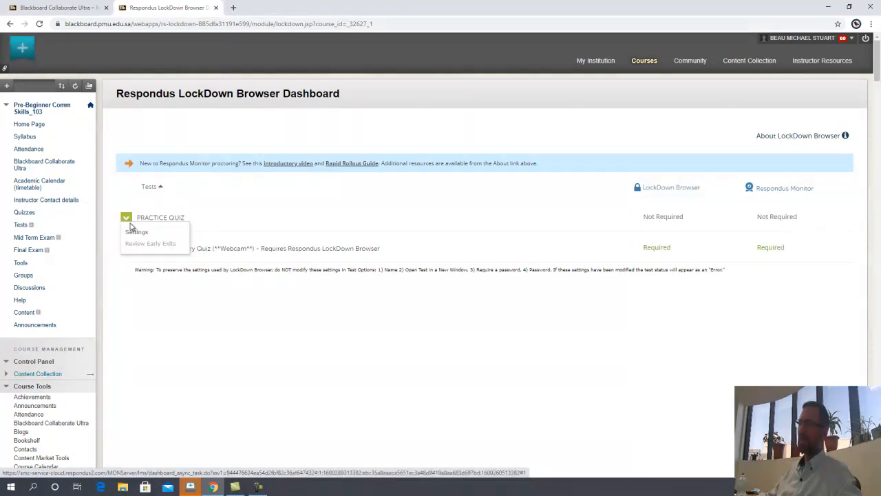
pyautogui.click(136, 233)
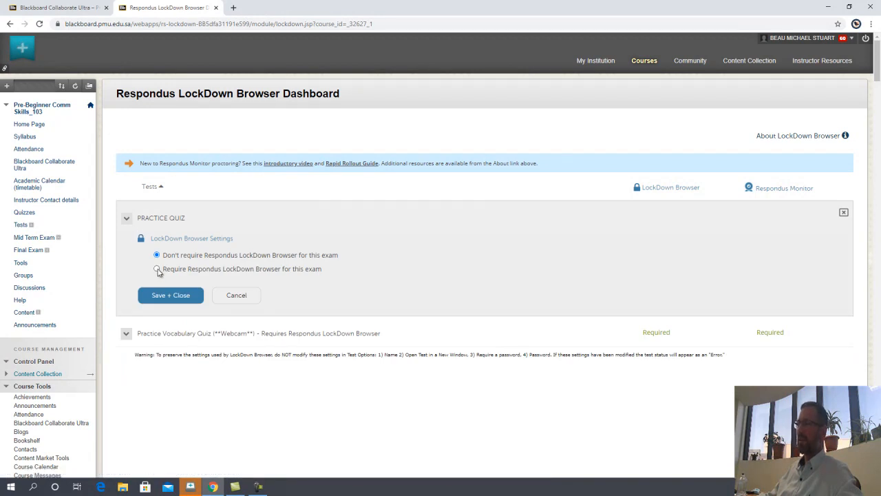
# Step: Require LockDown Browser with a saved access password, lock students in, and allow external web domains
pyautogui.click(157, 269)
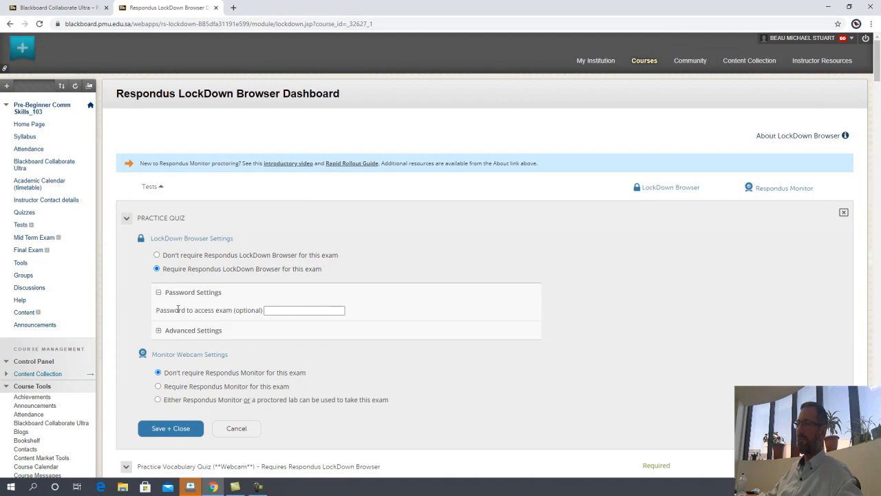
pyautogui.click(277, 311)
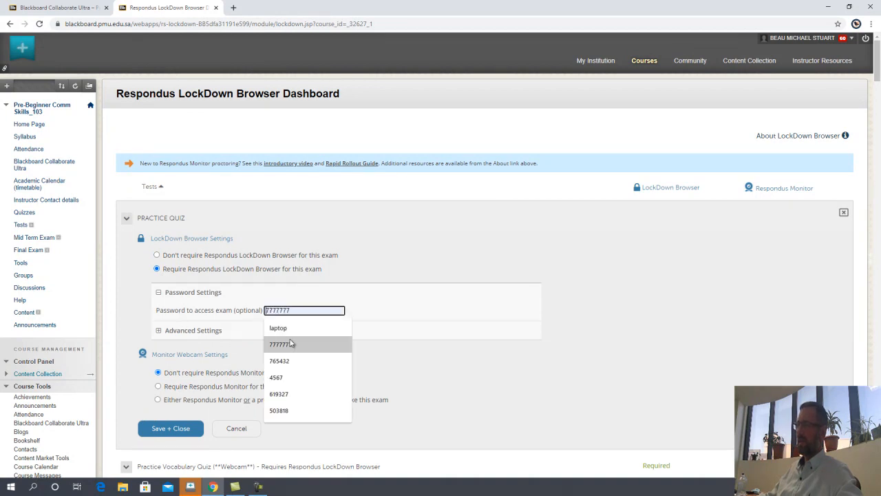
pyautogui.click(292, 347)
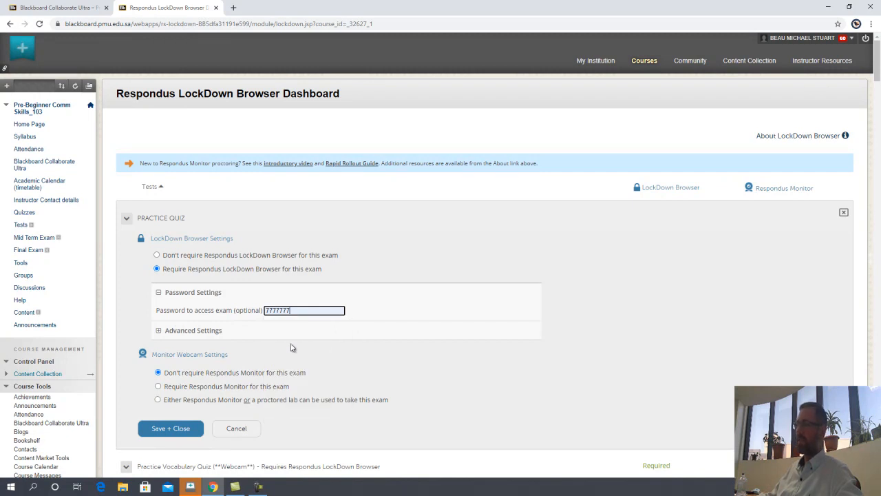
pyautogui.click(159, 332)
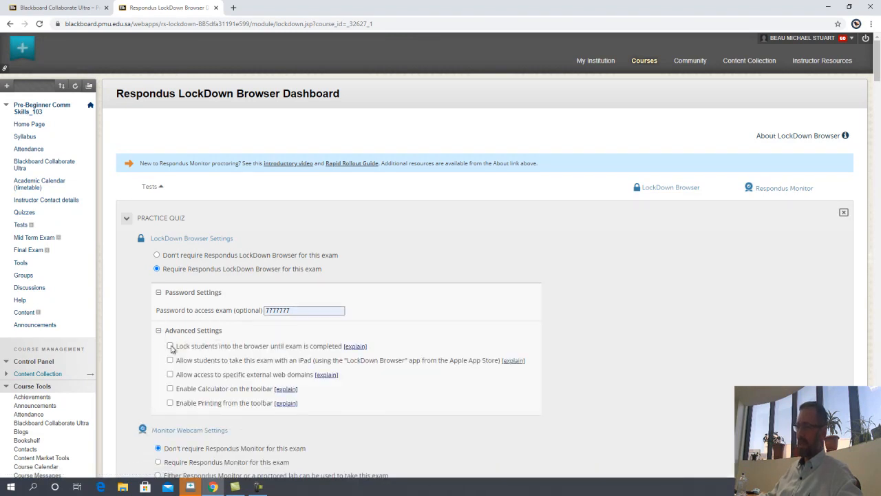
pyautogui.click(170, 347)
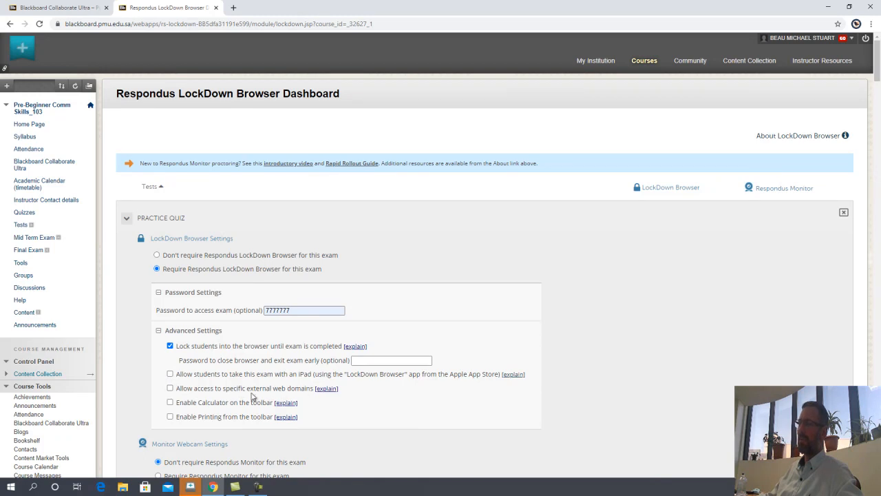
pyautogui.click(170, 389)
# Step: Paste the eu.bbcollab.com Collaborate guest URL as the allowed external web domain
pyautogui.scroll(-2, 209, 381)
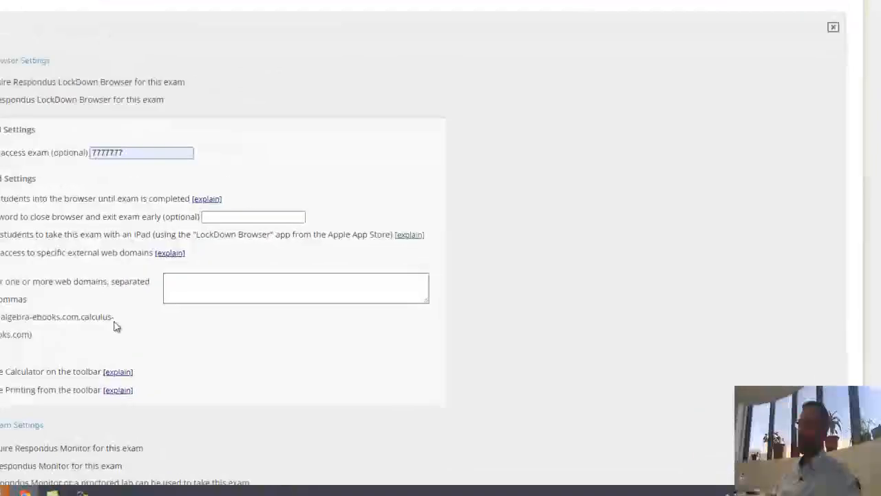
pyautogui.click(354, 323)
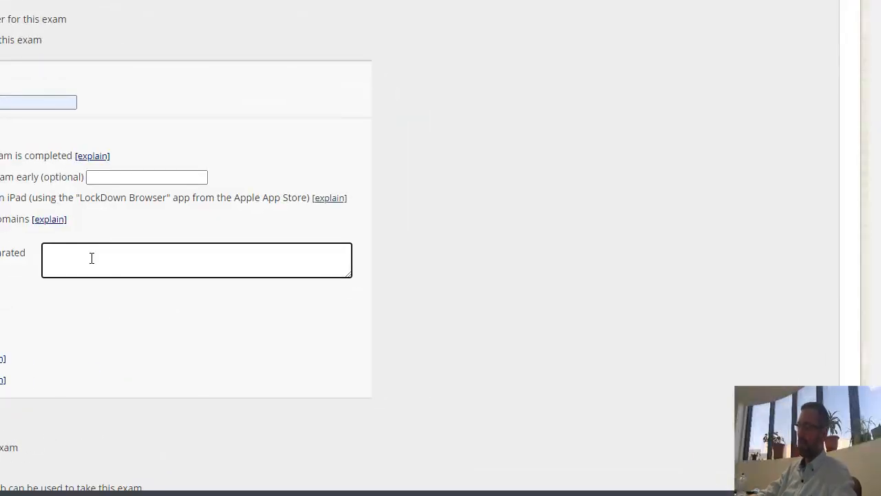
pyautogui.write('https://eu.bbcollab.com/guest/e1f98d06d45142ed9ff4d74eb48ad0ed')
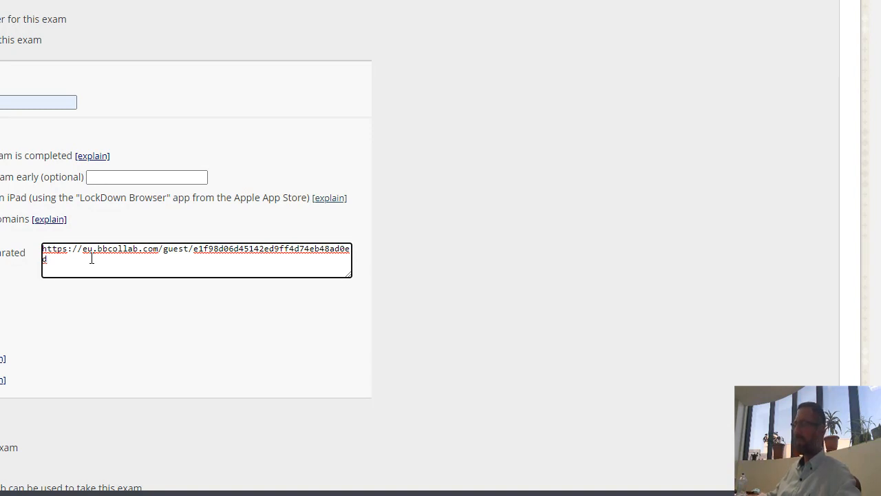
pyautogui.scroll(-2, 160, 343)
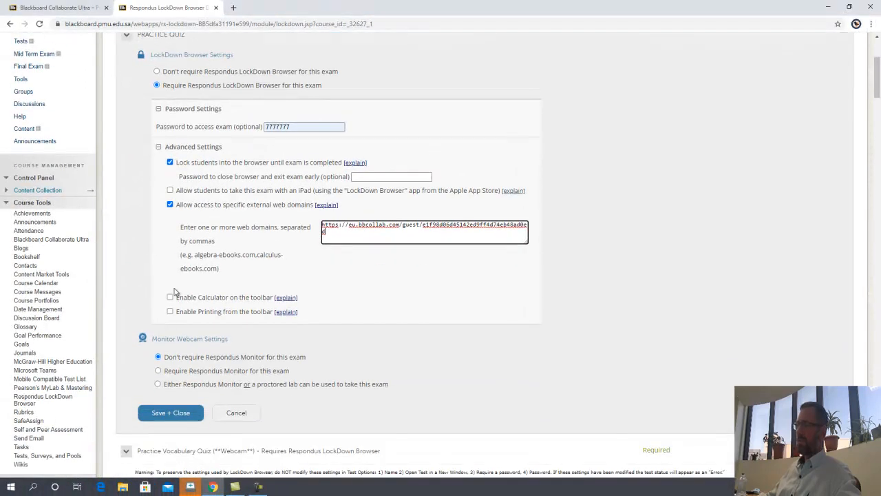
pyautogui.scroll(-1, 175, 292)
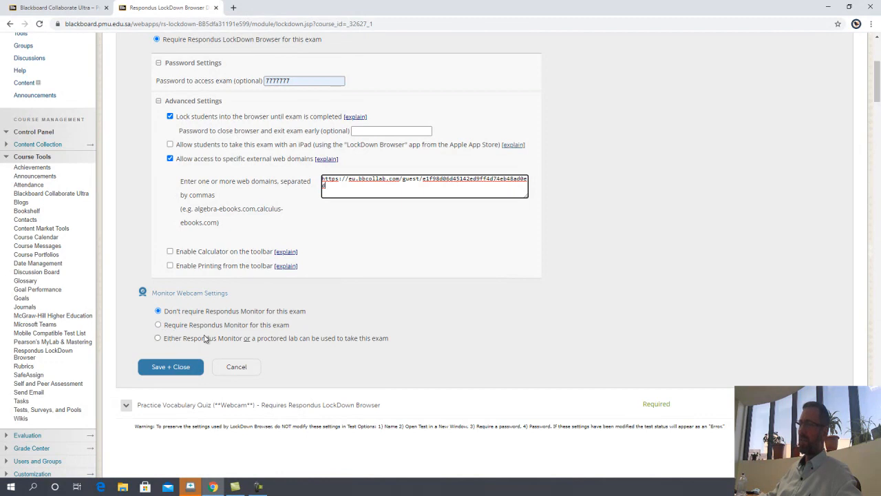
# Step: Add Respondus Monitor webcam proctoring to PRACTICE QUIZ, review its advanced settings, and save
pyautogui.click(158, 325)
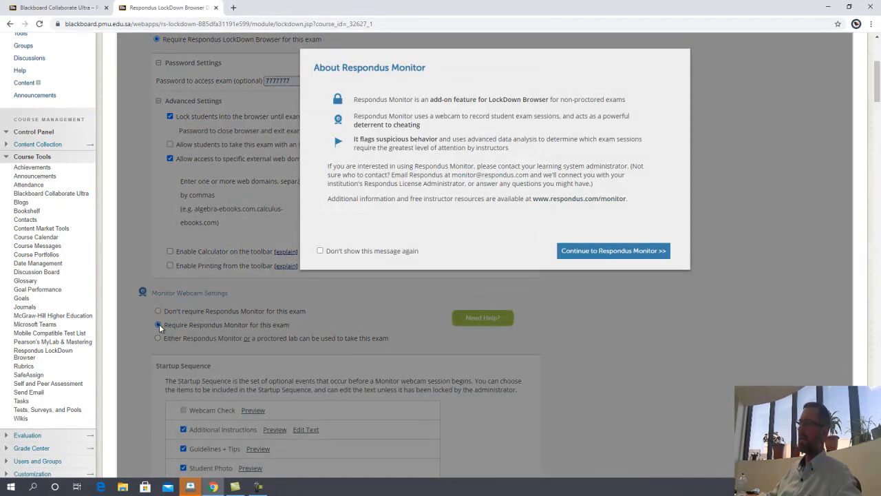
pyautogui.click(608, 253)
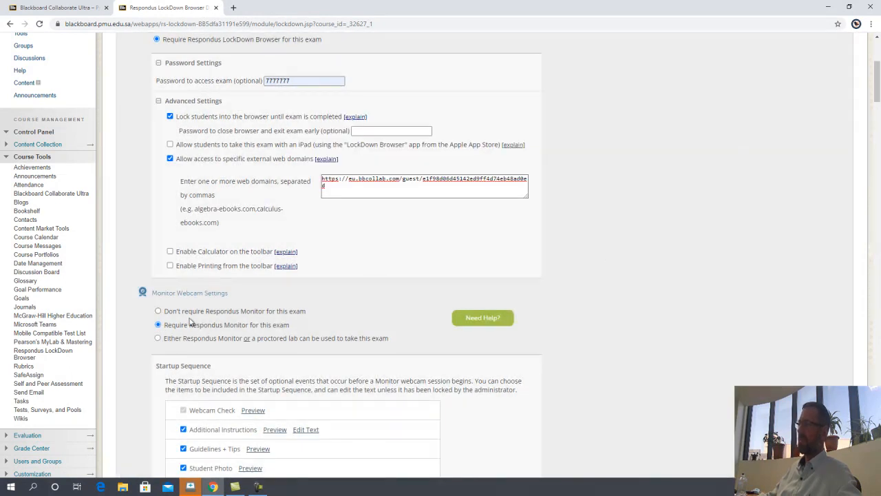
pyautogui.scroll(-3, 238, 334)
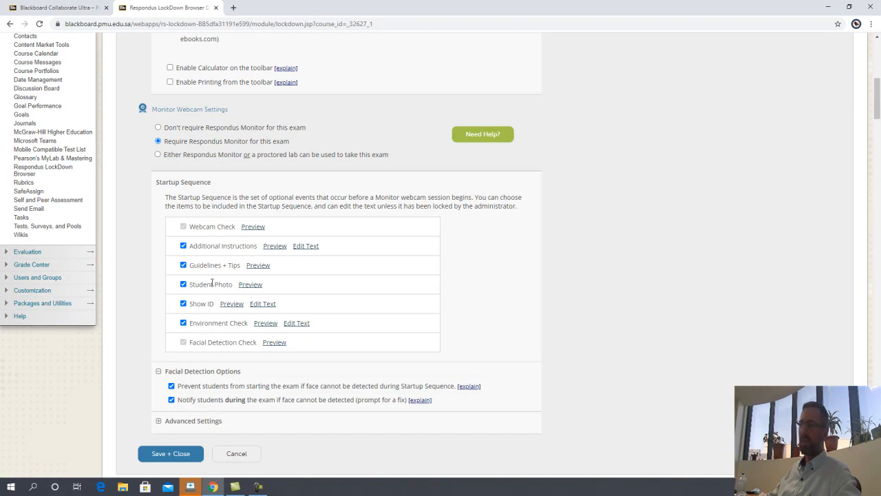
pyautogui.scroll(-1, 212, 288)
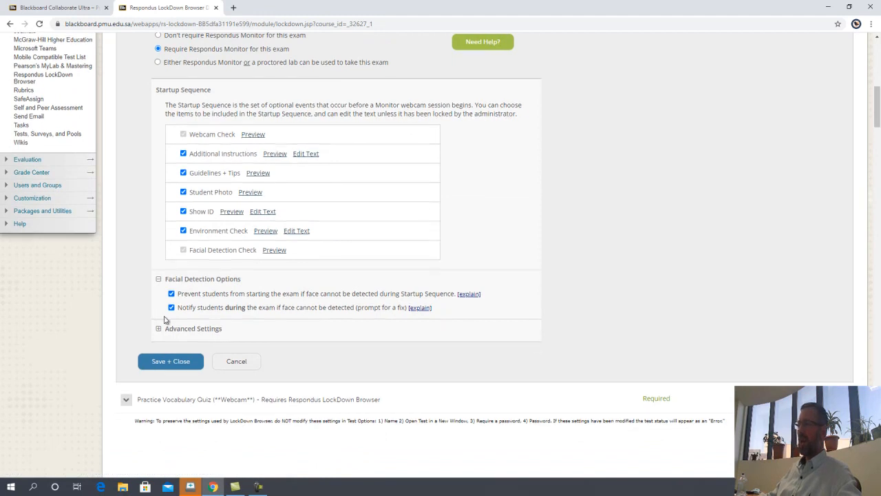
pyautogui.scroll(-1, 163, 319)
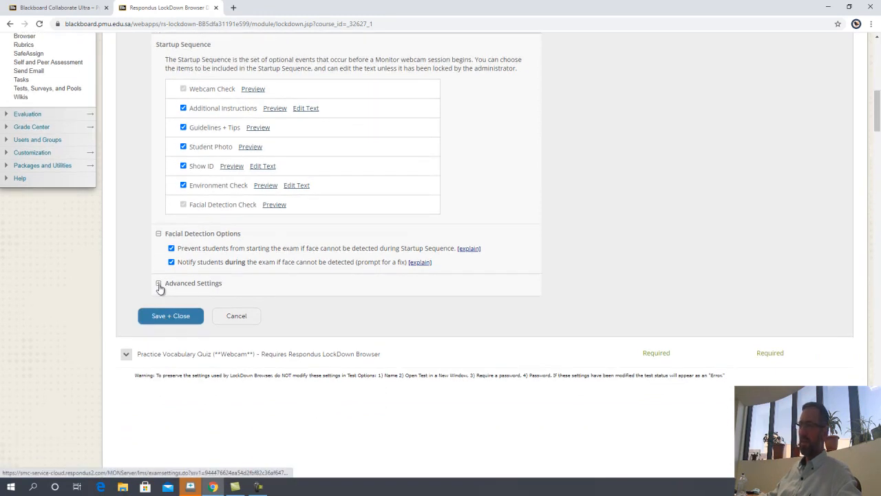
pyautogui.click(159, 284)
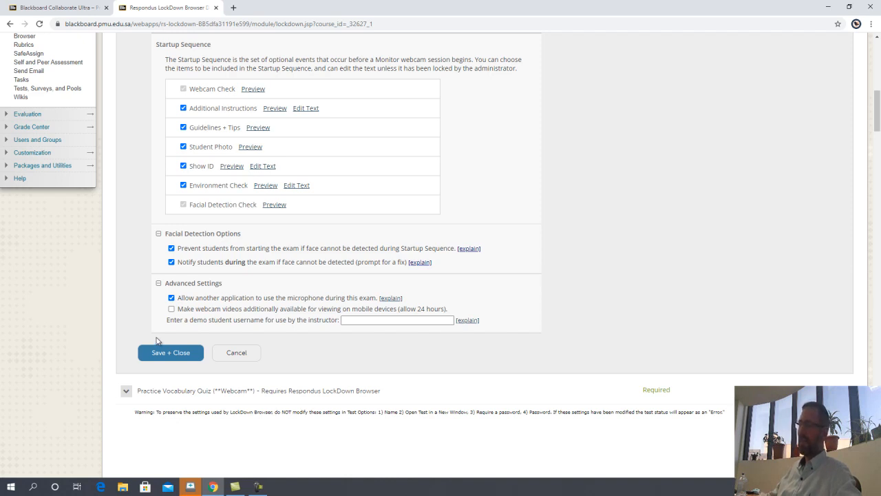
pyautogui.click(171, 353)
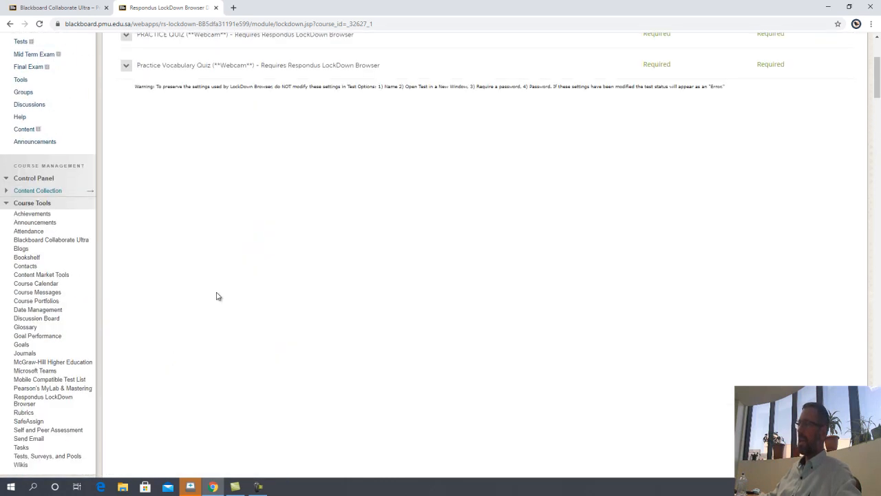
# Step: Return to the course's Quizzes page listing PRACTICE QUIZ and Practice Vocabulary Quiz
pyautogui.scroll(3, 219, 296)
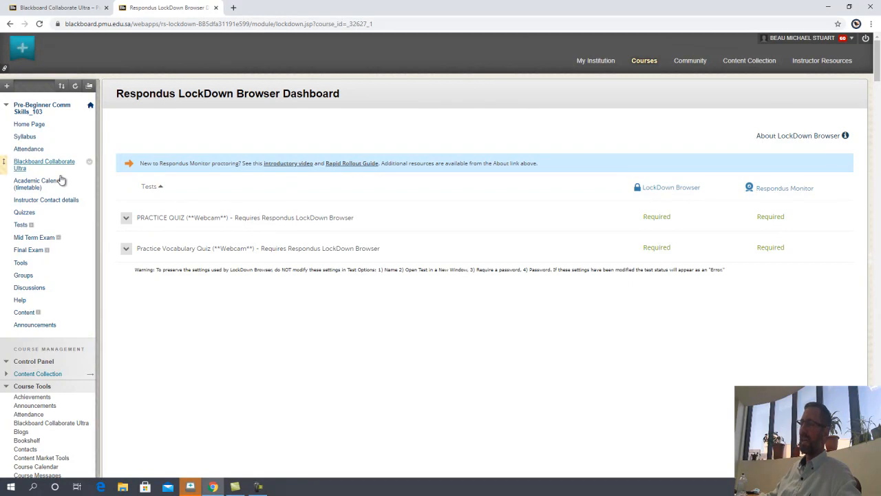
pyautogui.click(25, 212)
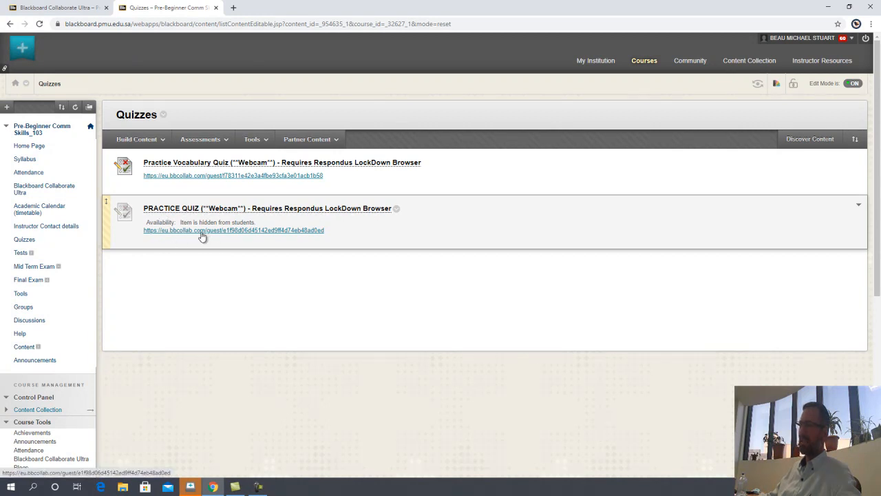
pyautogui.click(241, 232)
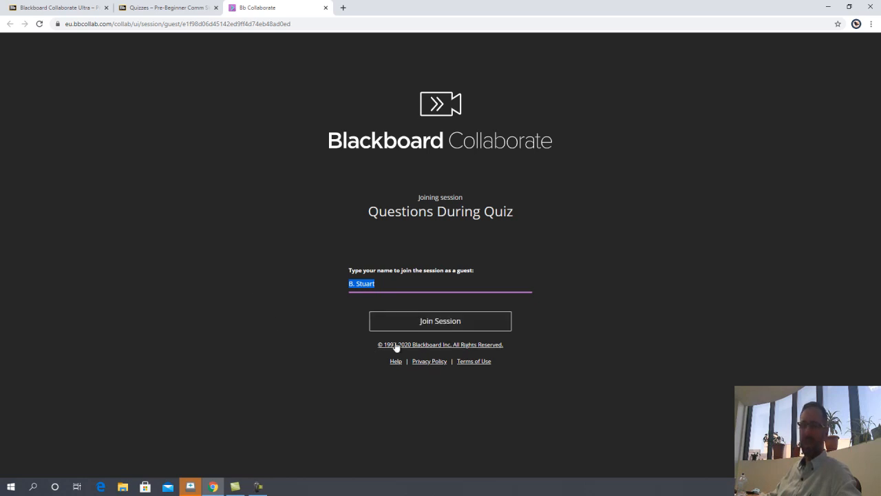
pyautogui.click(417, 325)
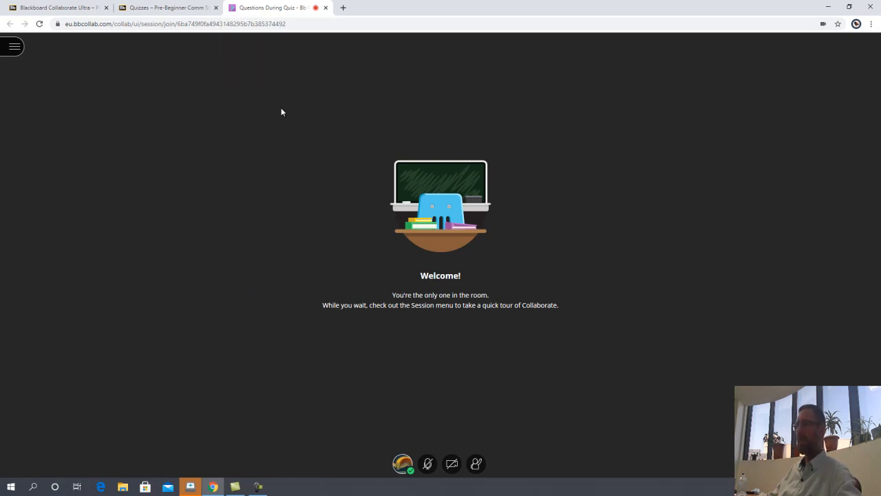
pyautogui.click(326, 8)
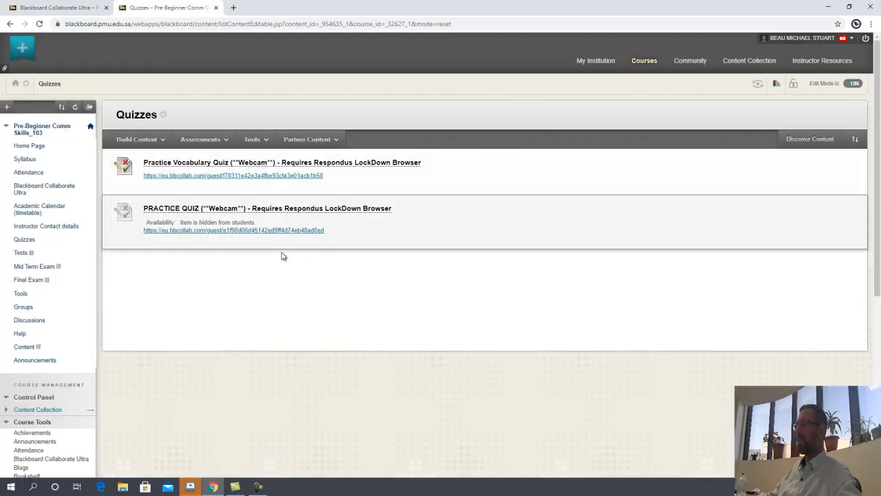
pyautogui.click(269, 210)
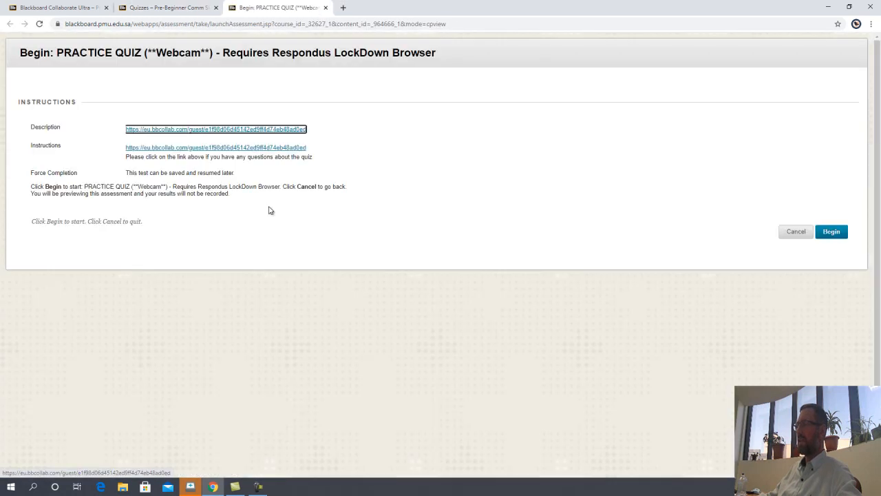
pyautogui.click(788, 232)
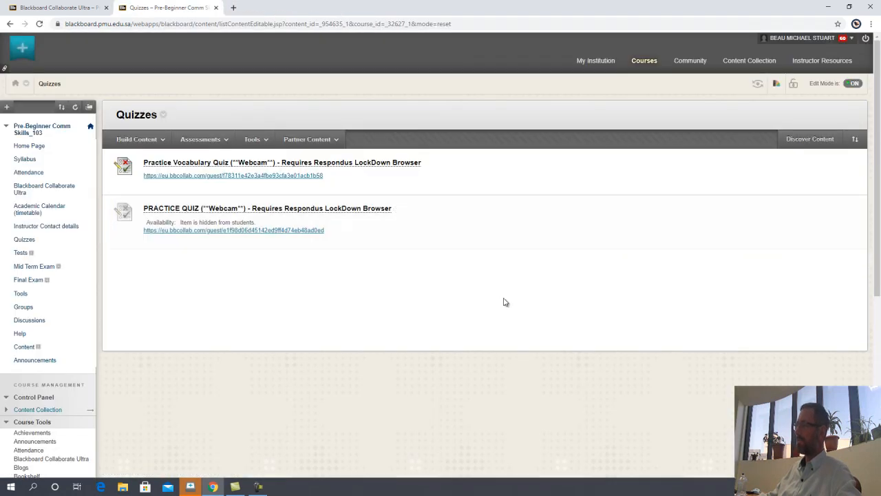